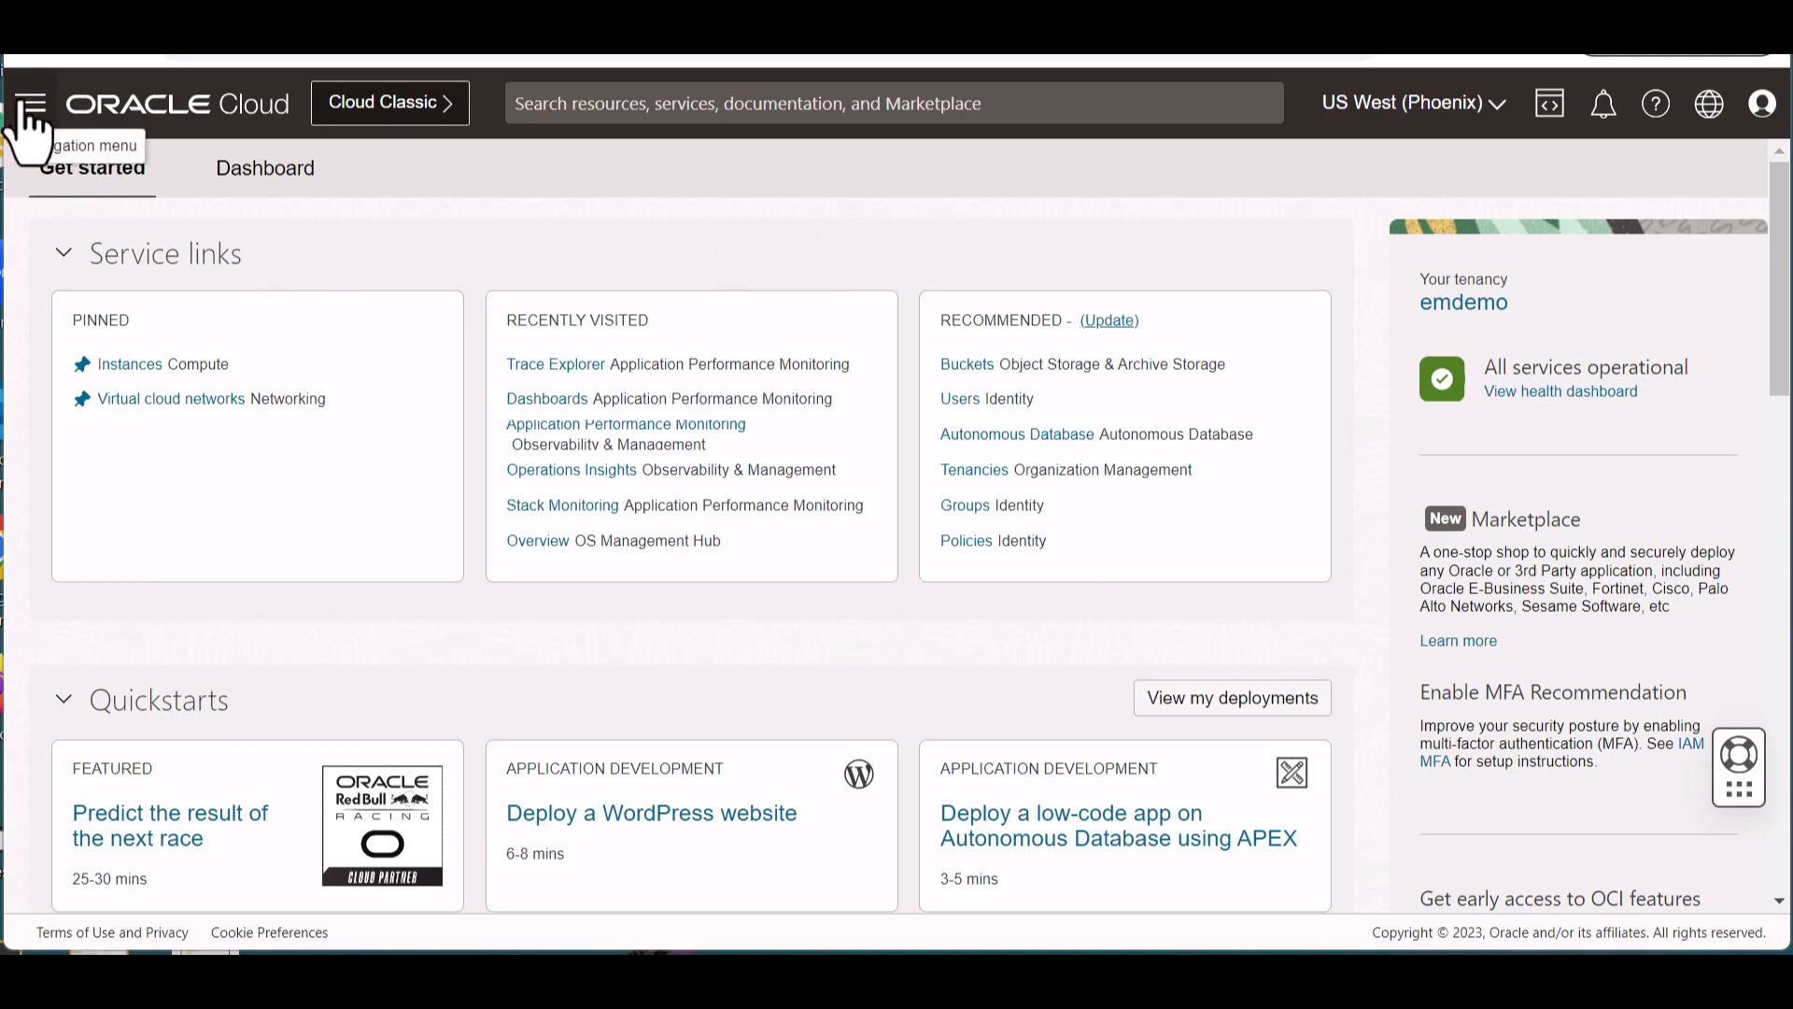
- Open Trace Explorer under Observability & Management and view the built-in Traces, Services and Trace Operations queries
left_click(30, 104)
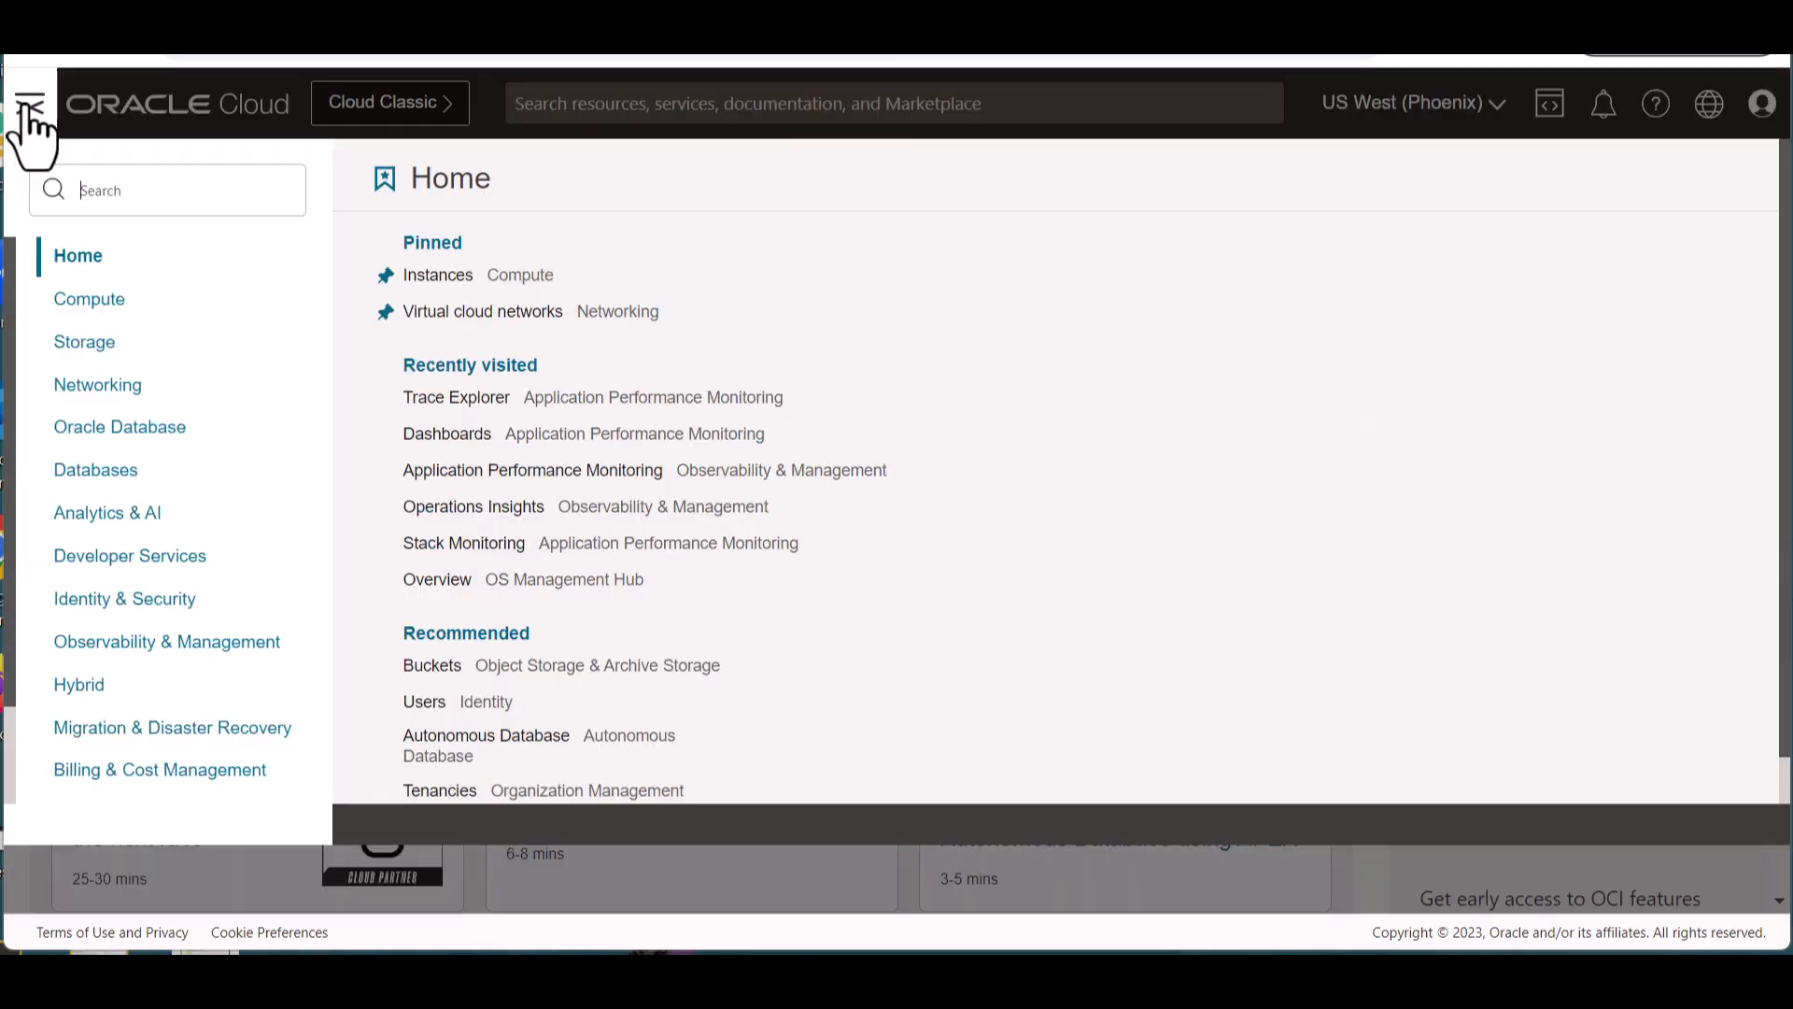
left_click(161, 643)
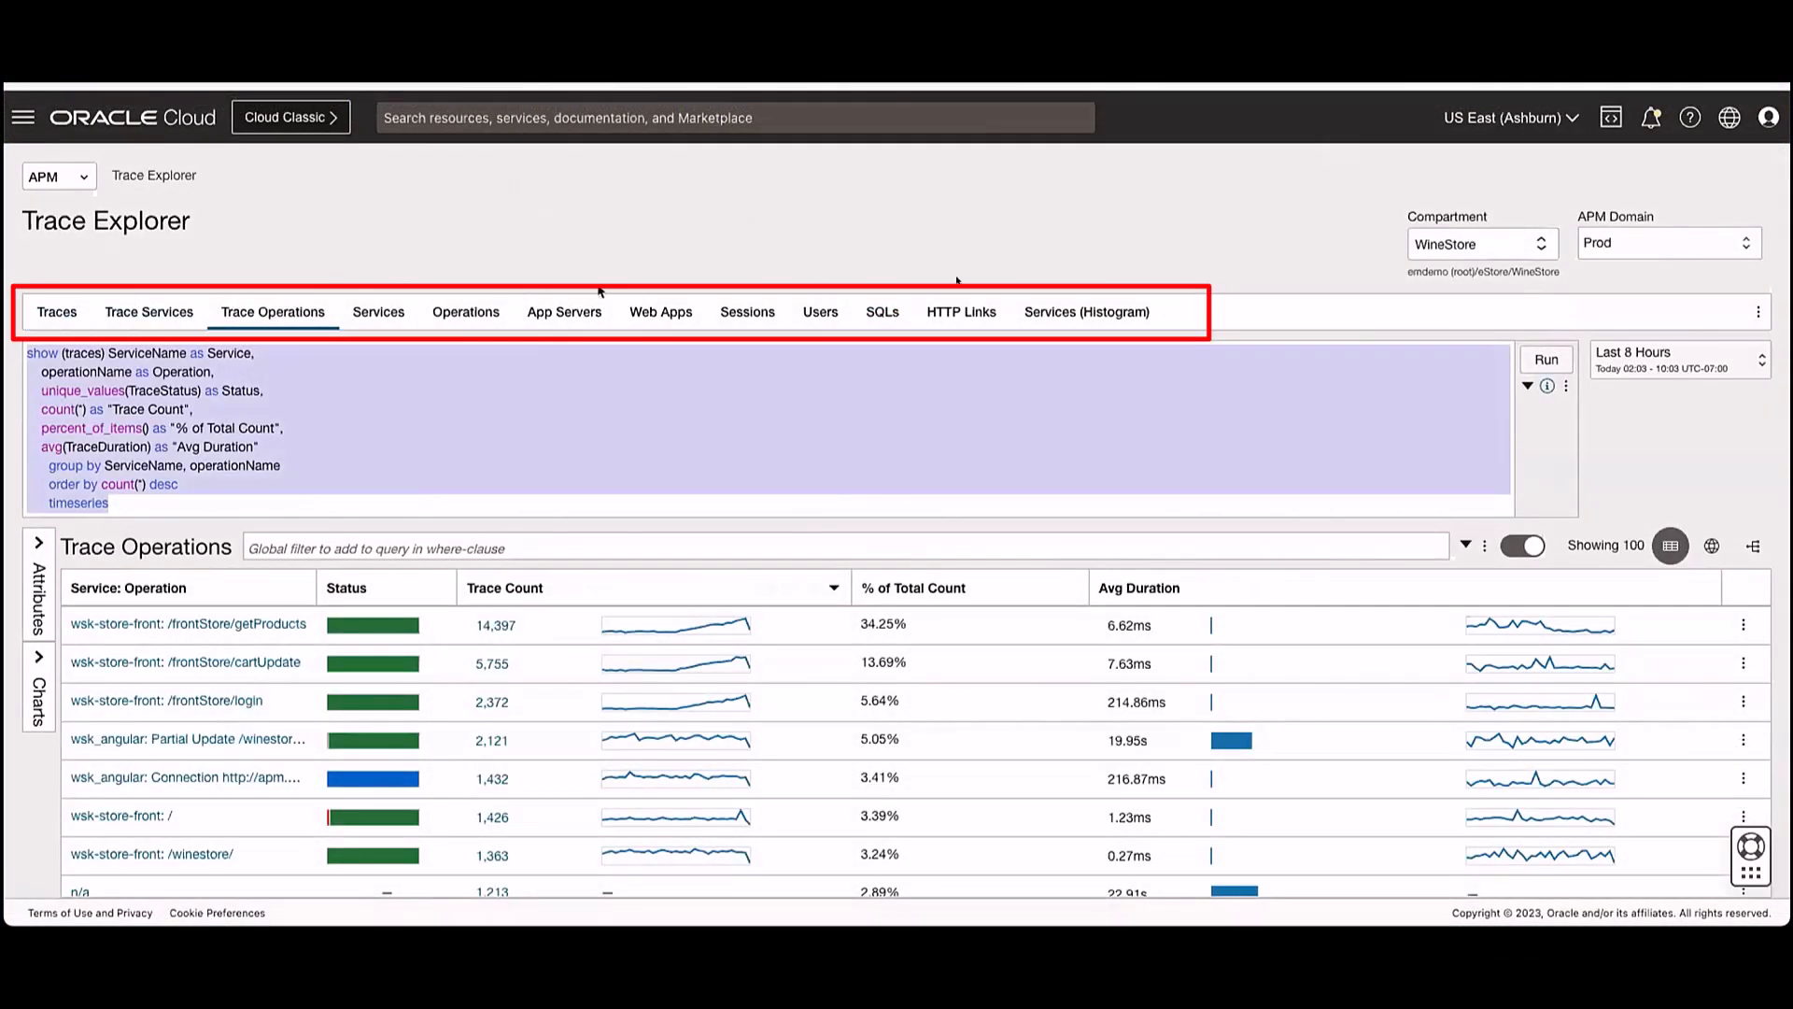
left_click(57, 313)
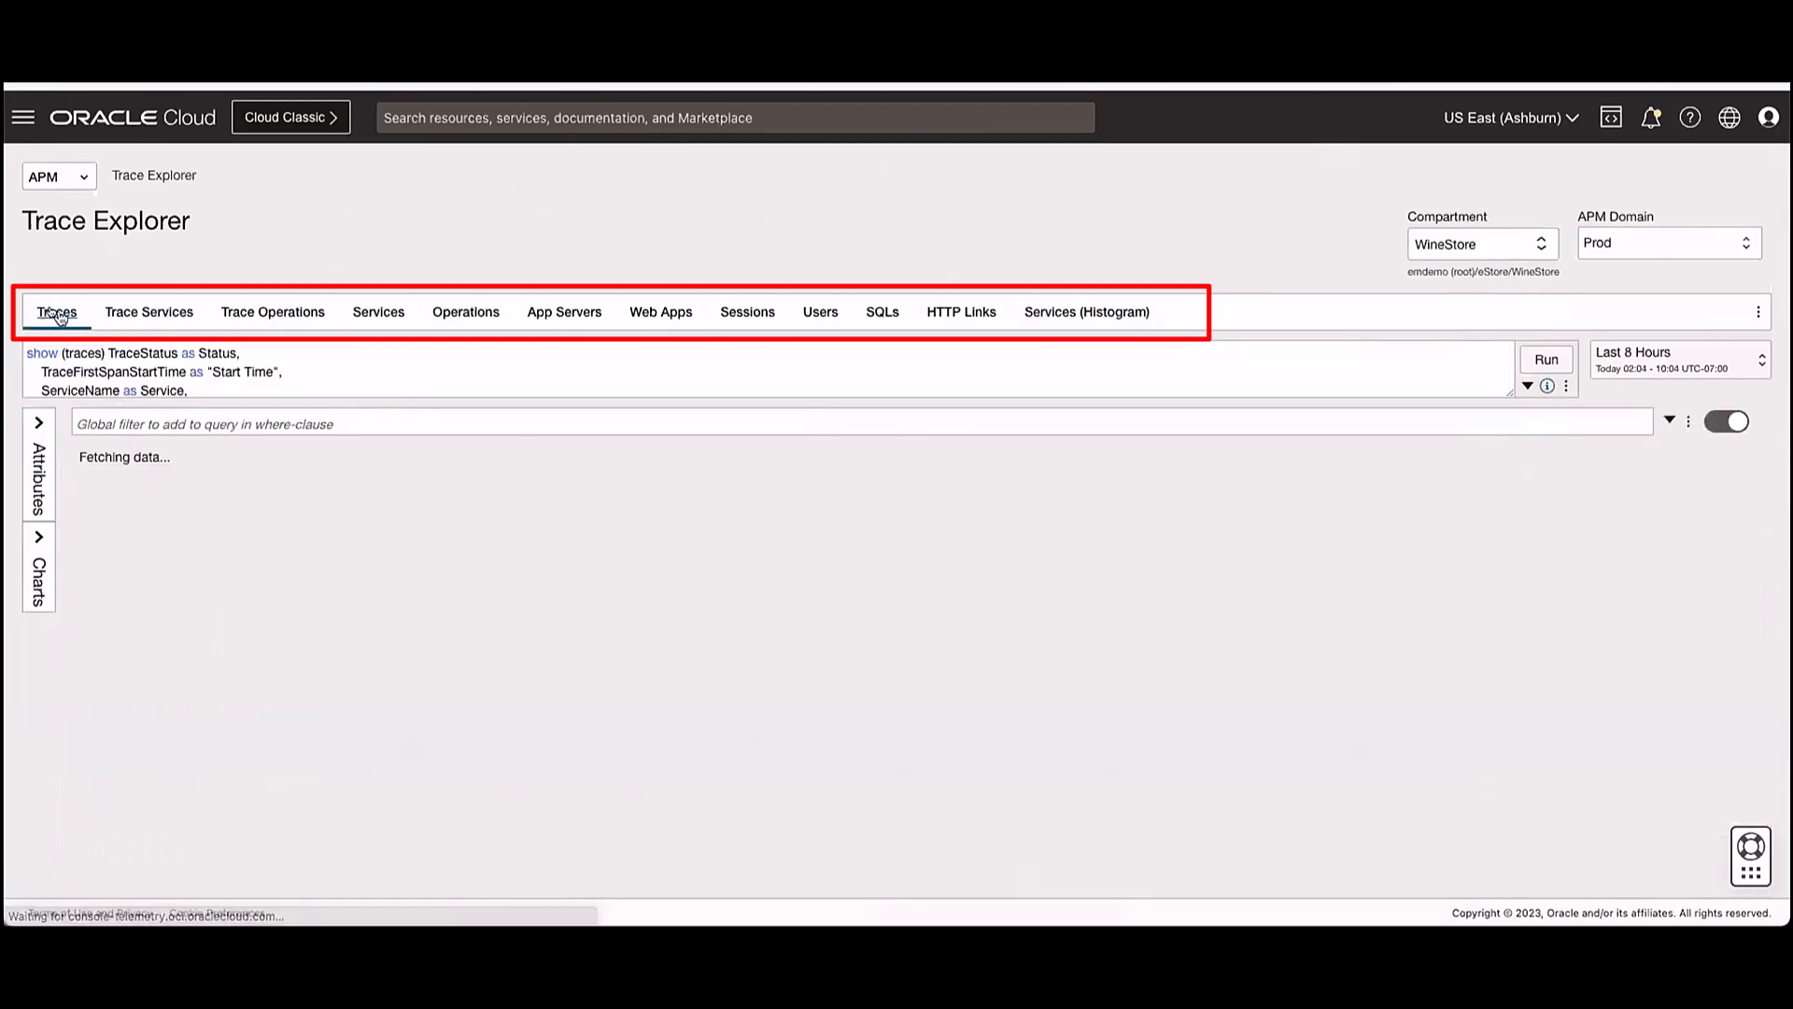
left_click(351, 318)
left_click(313, 320)
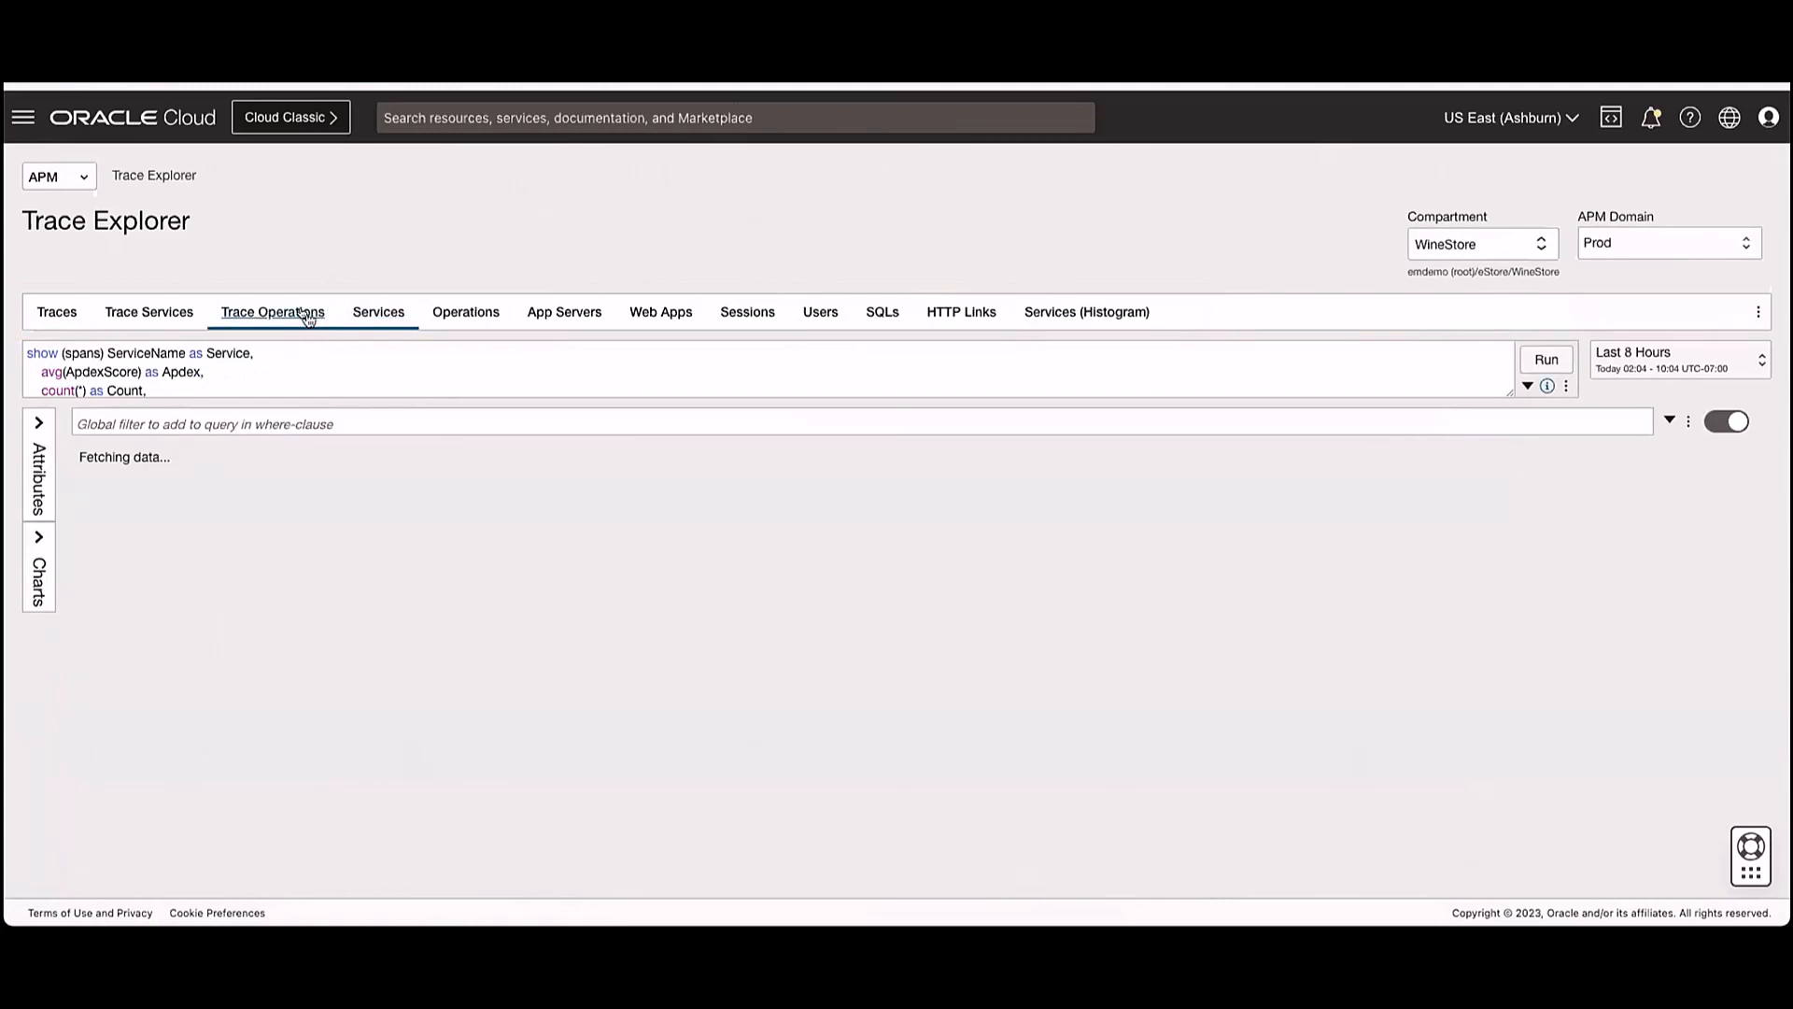
- Replace the query with "show spans * where kind='SERVER' group by operationName, serviceName" and run it
left_click(311, 351)
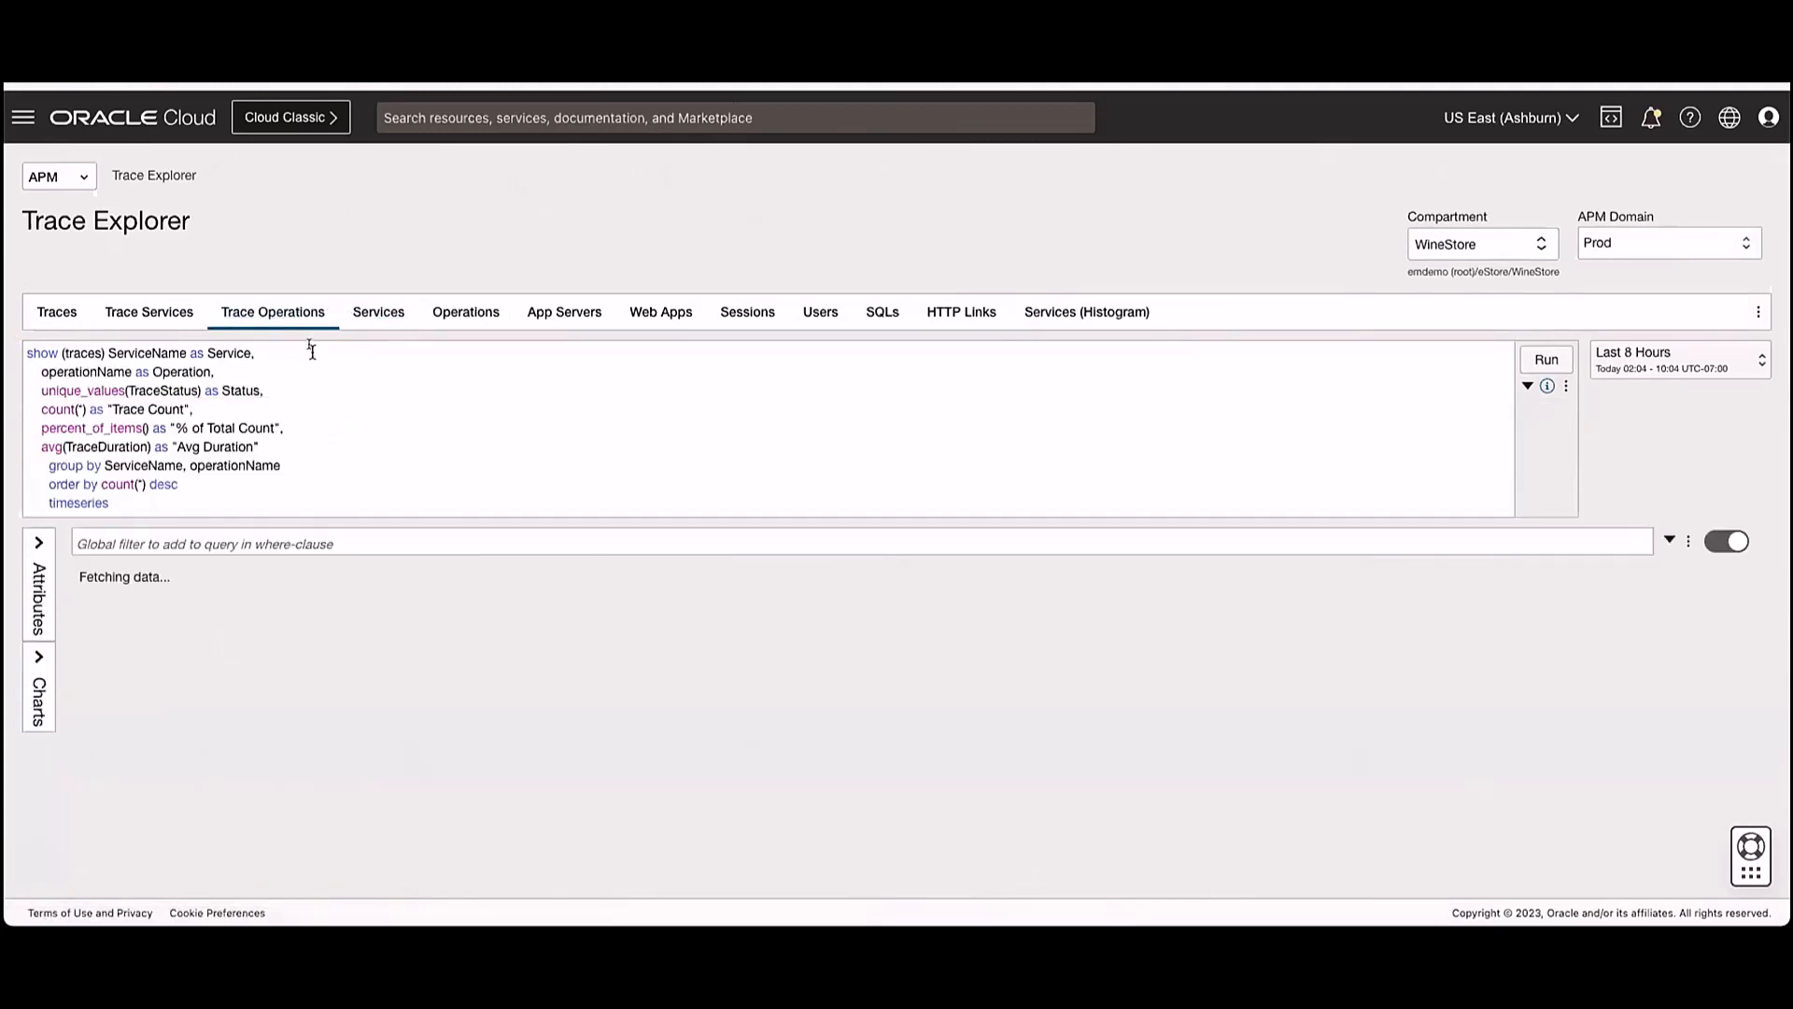
key("ctrl+a")
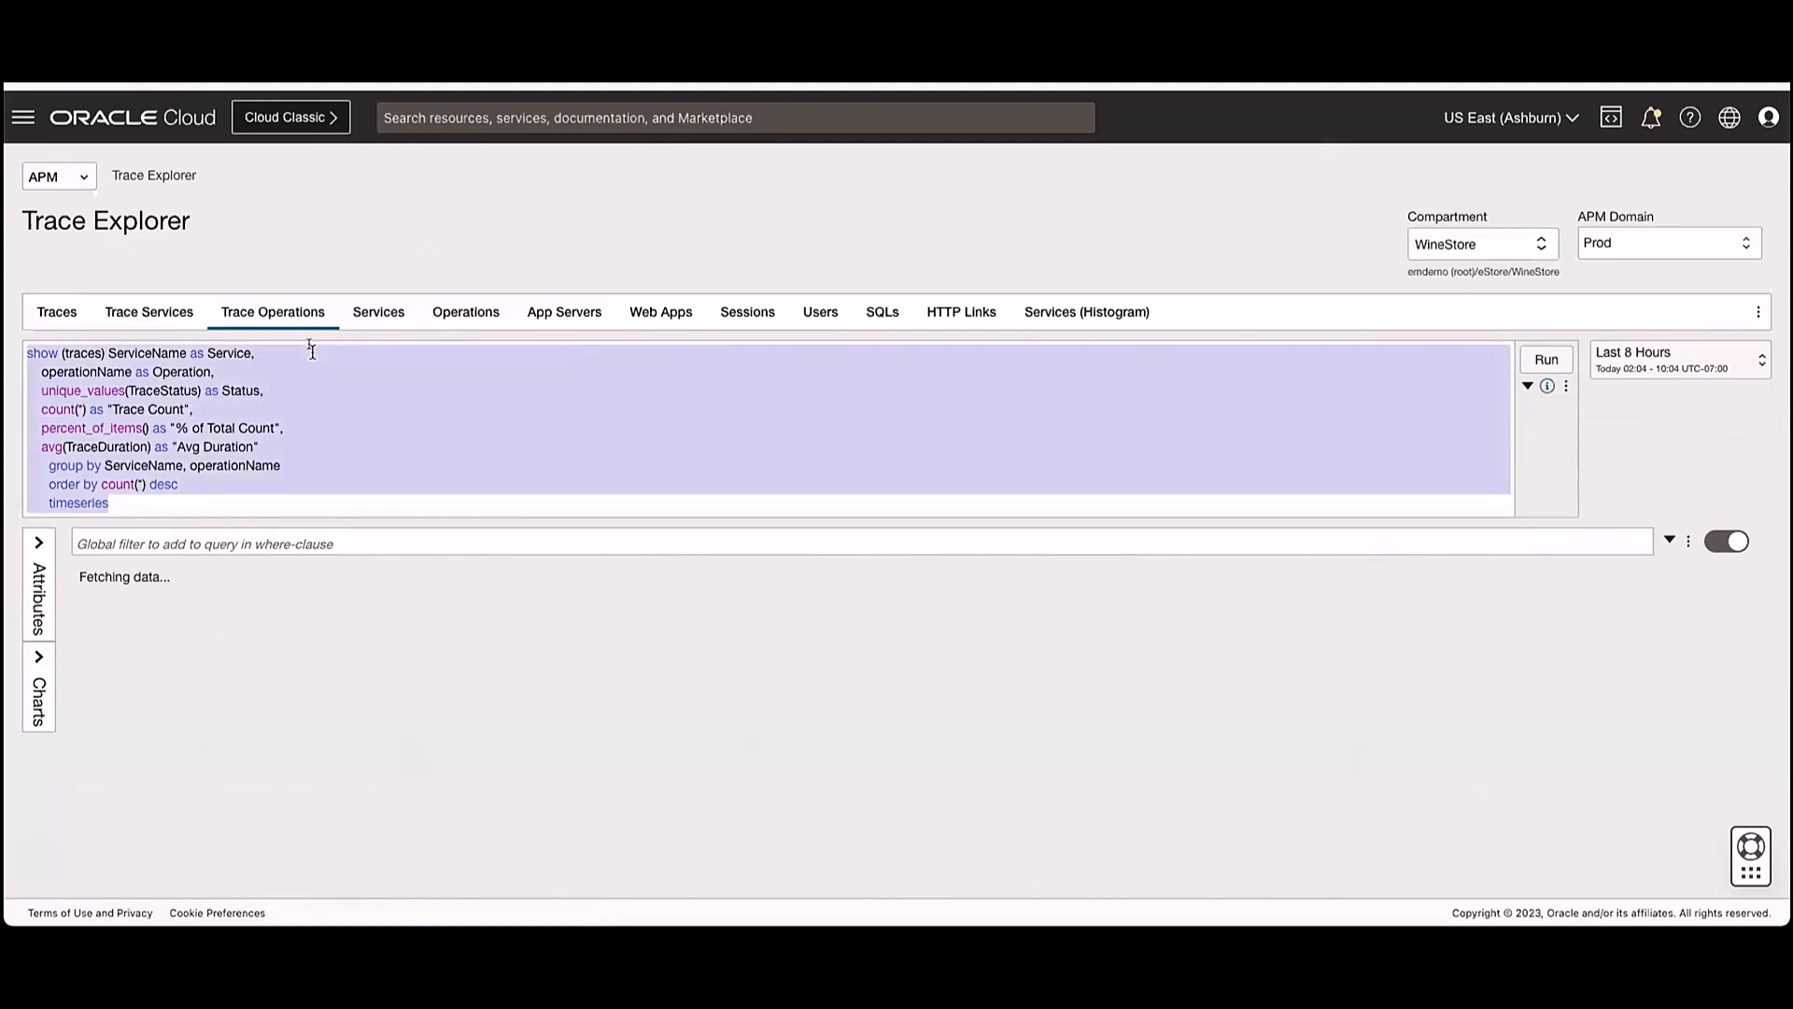
type("show spans")
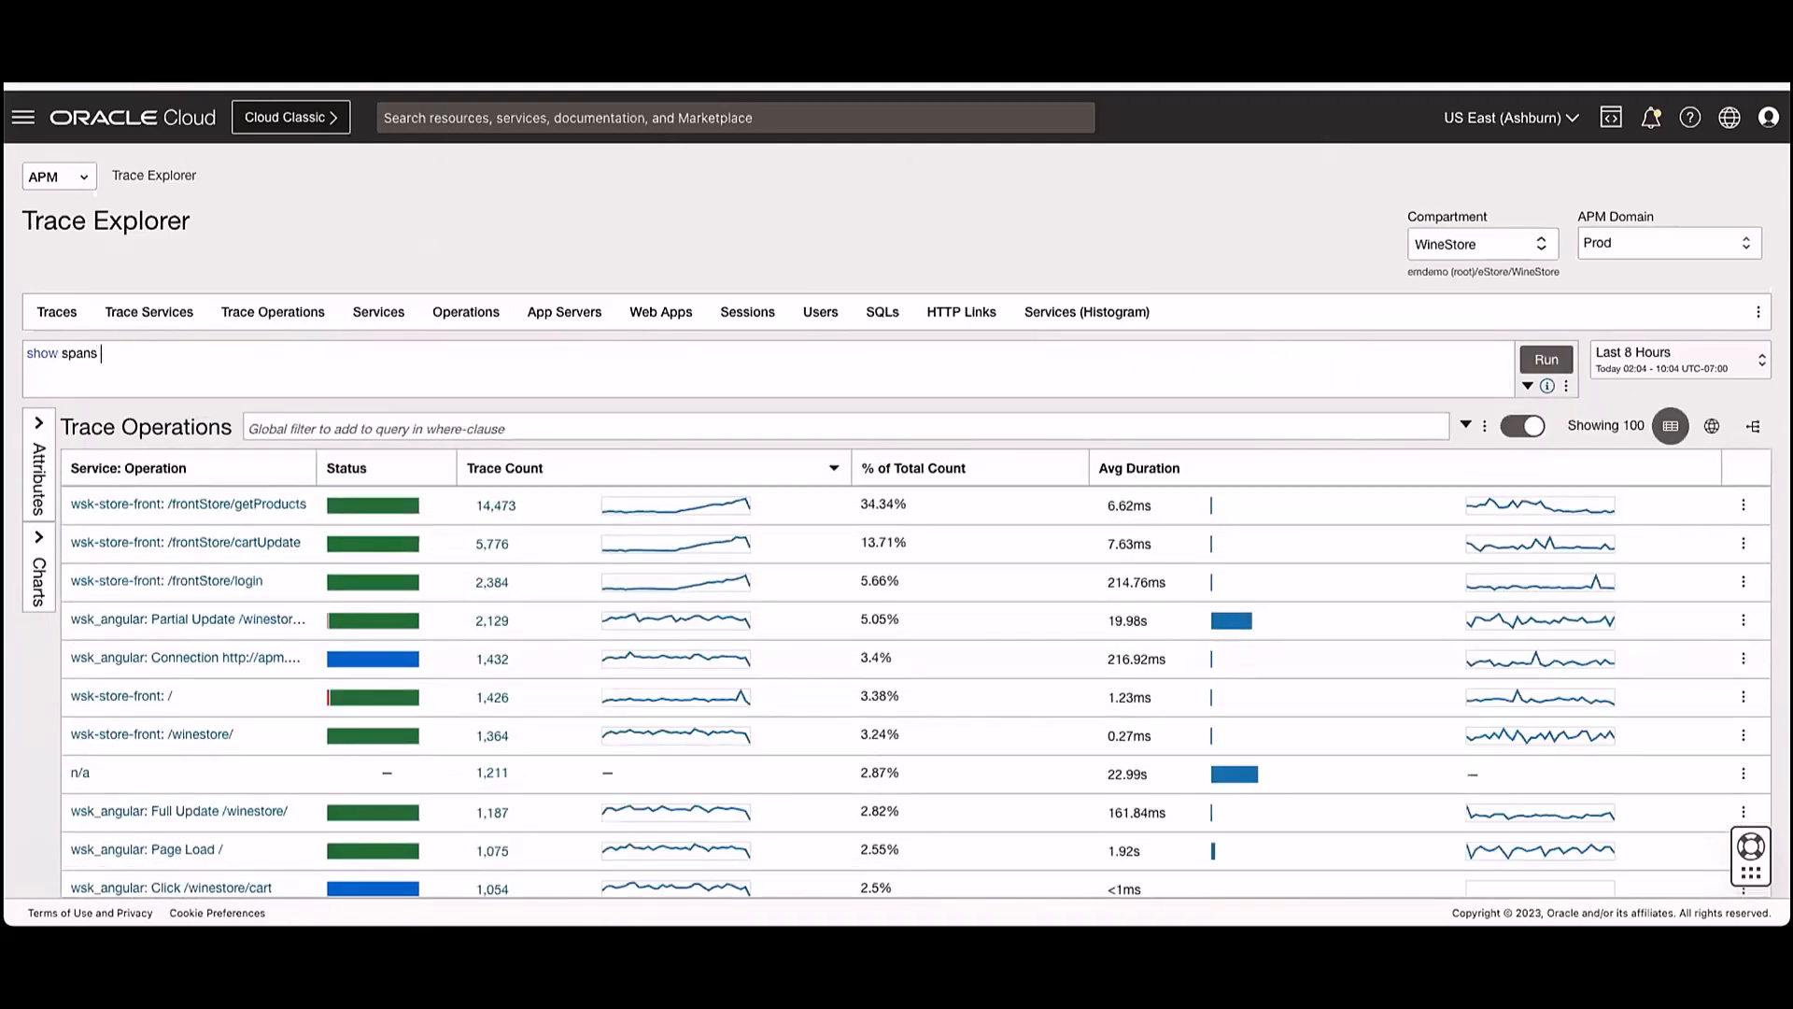
type(" * group")
key("BackSpace")
key("BackSpace")
key("BackSpace")
key("BackSpace")
key("BackSpace")
key("BackSpace")
type("where kind='SERVER' group by op")
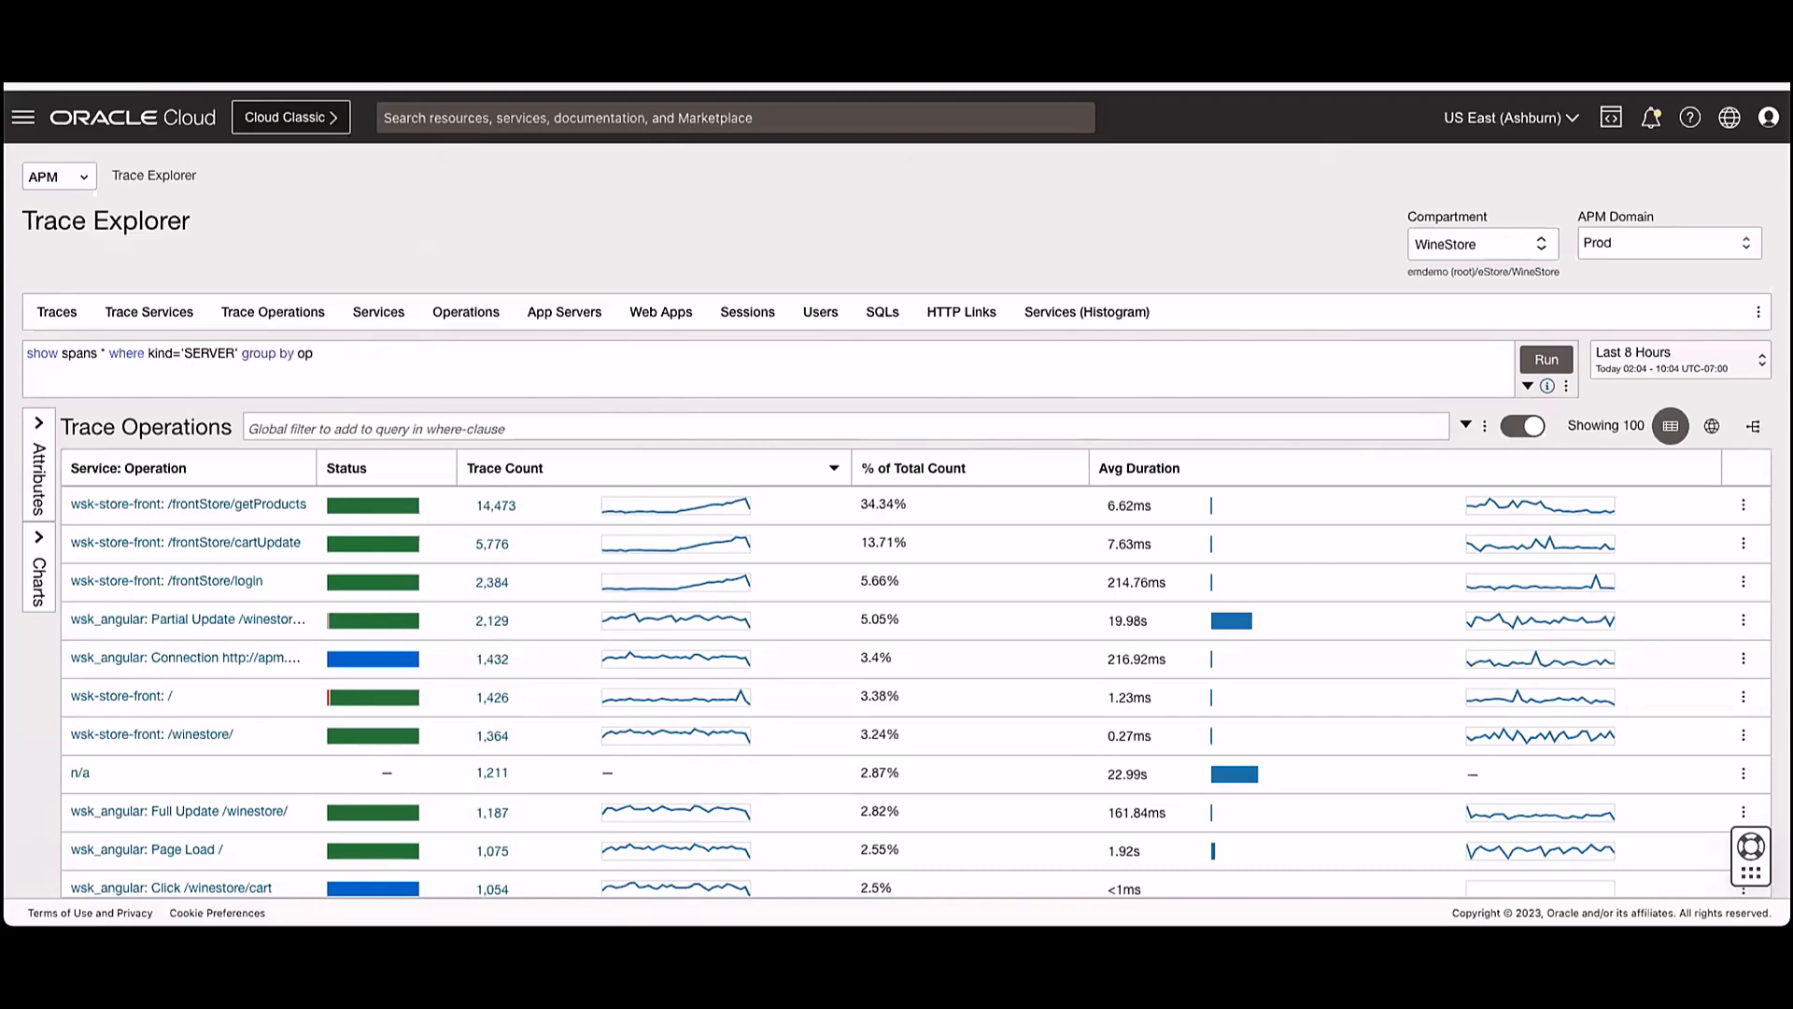
type("erant")
type("onName, serviceName")
left_click(1543, 363)
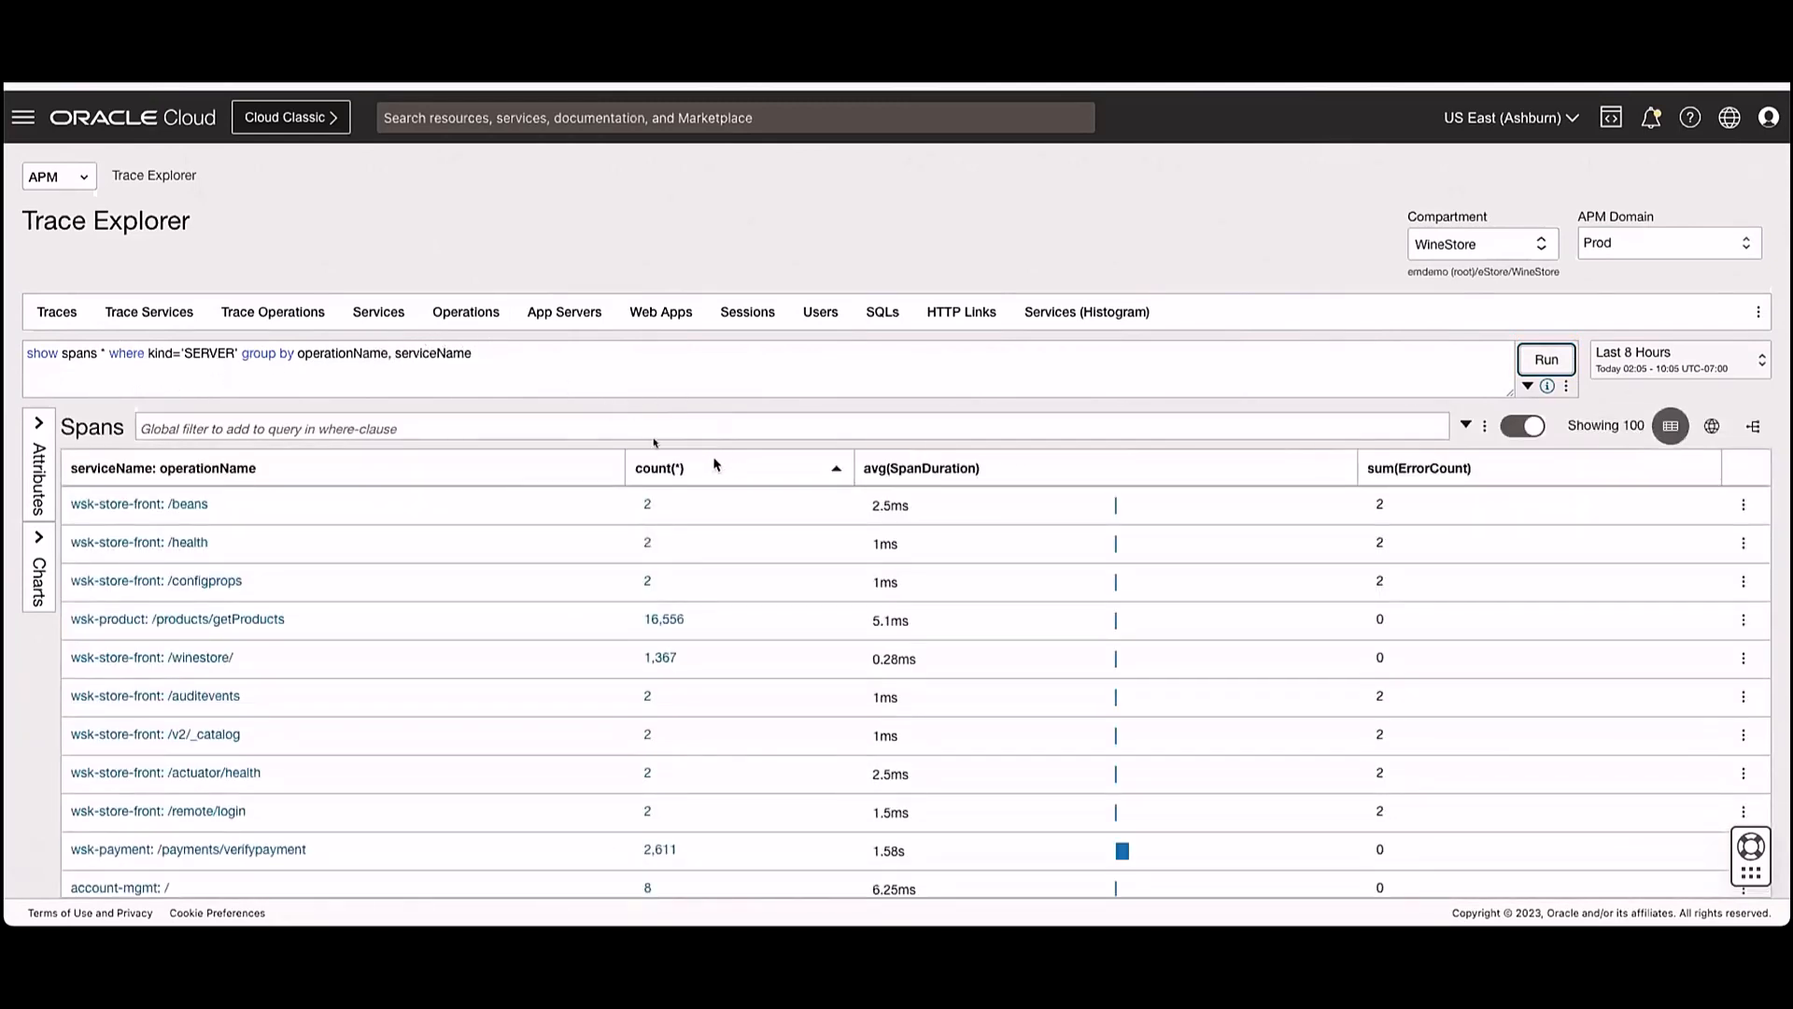
- Append "having percentile(spanDuration, 90) > 2000" to the spans query and run it again
left_click(505, 353)
type("h")
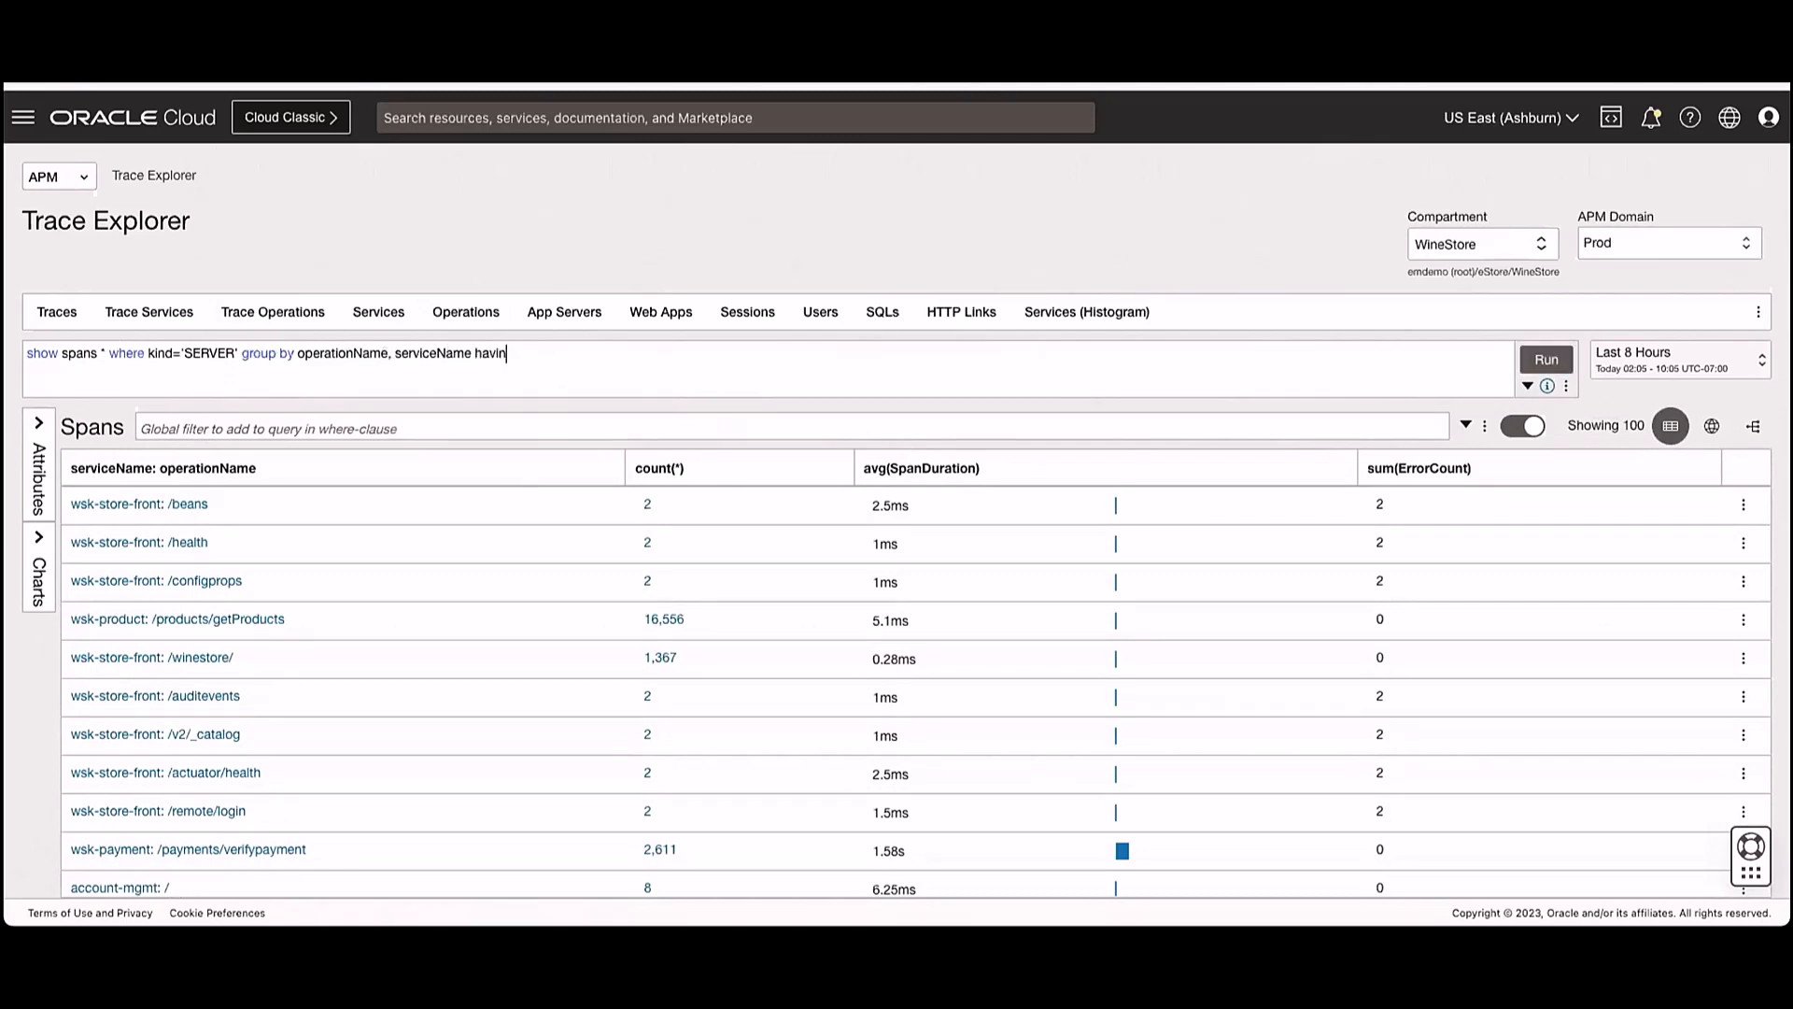
type("aving percentile(spanDuration,")
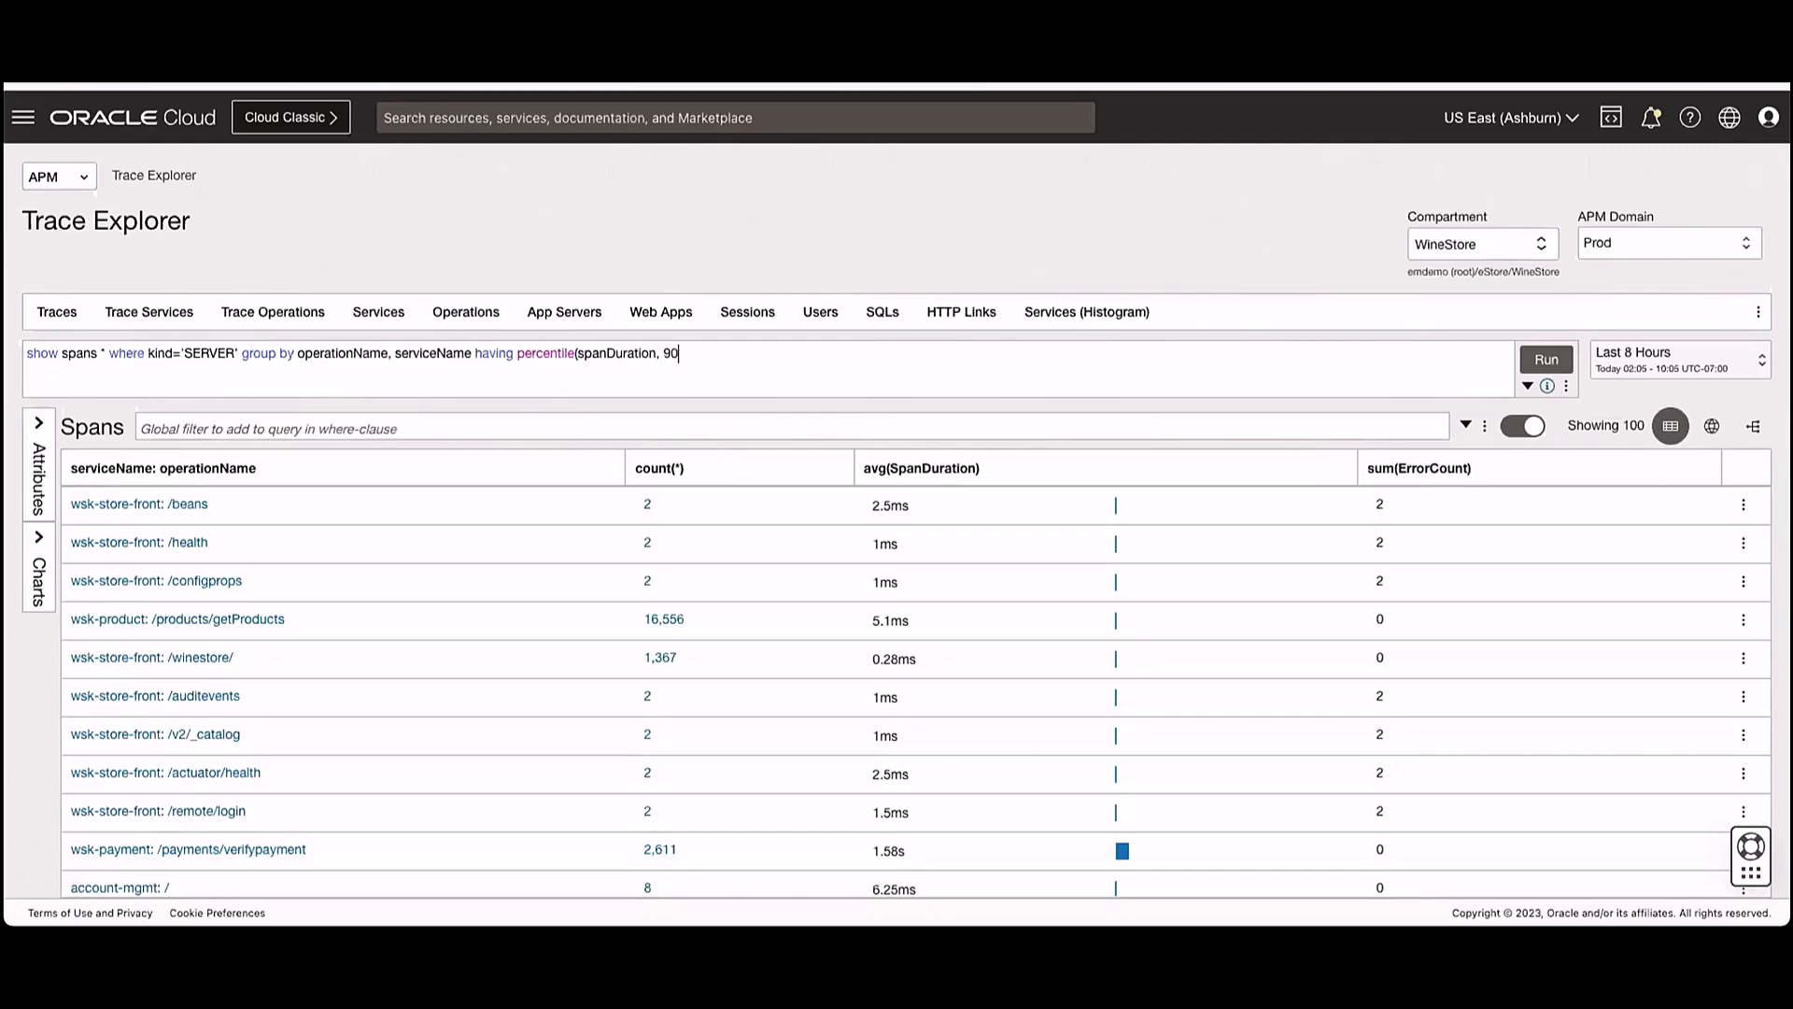
type(" 90) > 2000")
left_click(1547, 360)
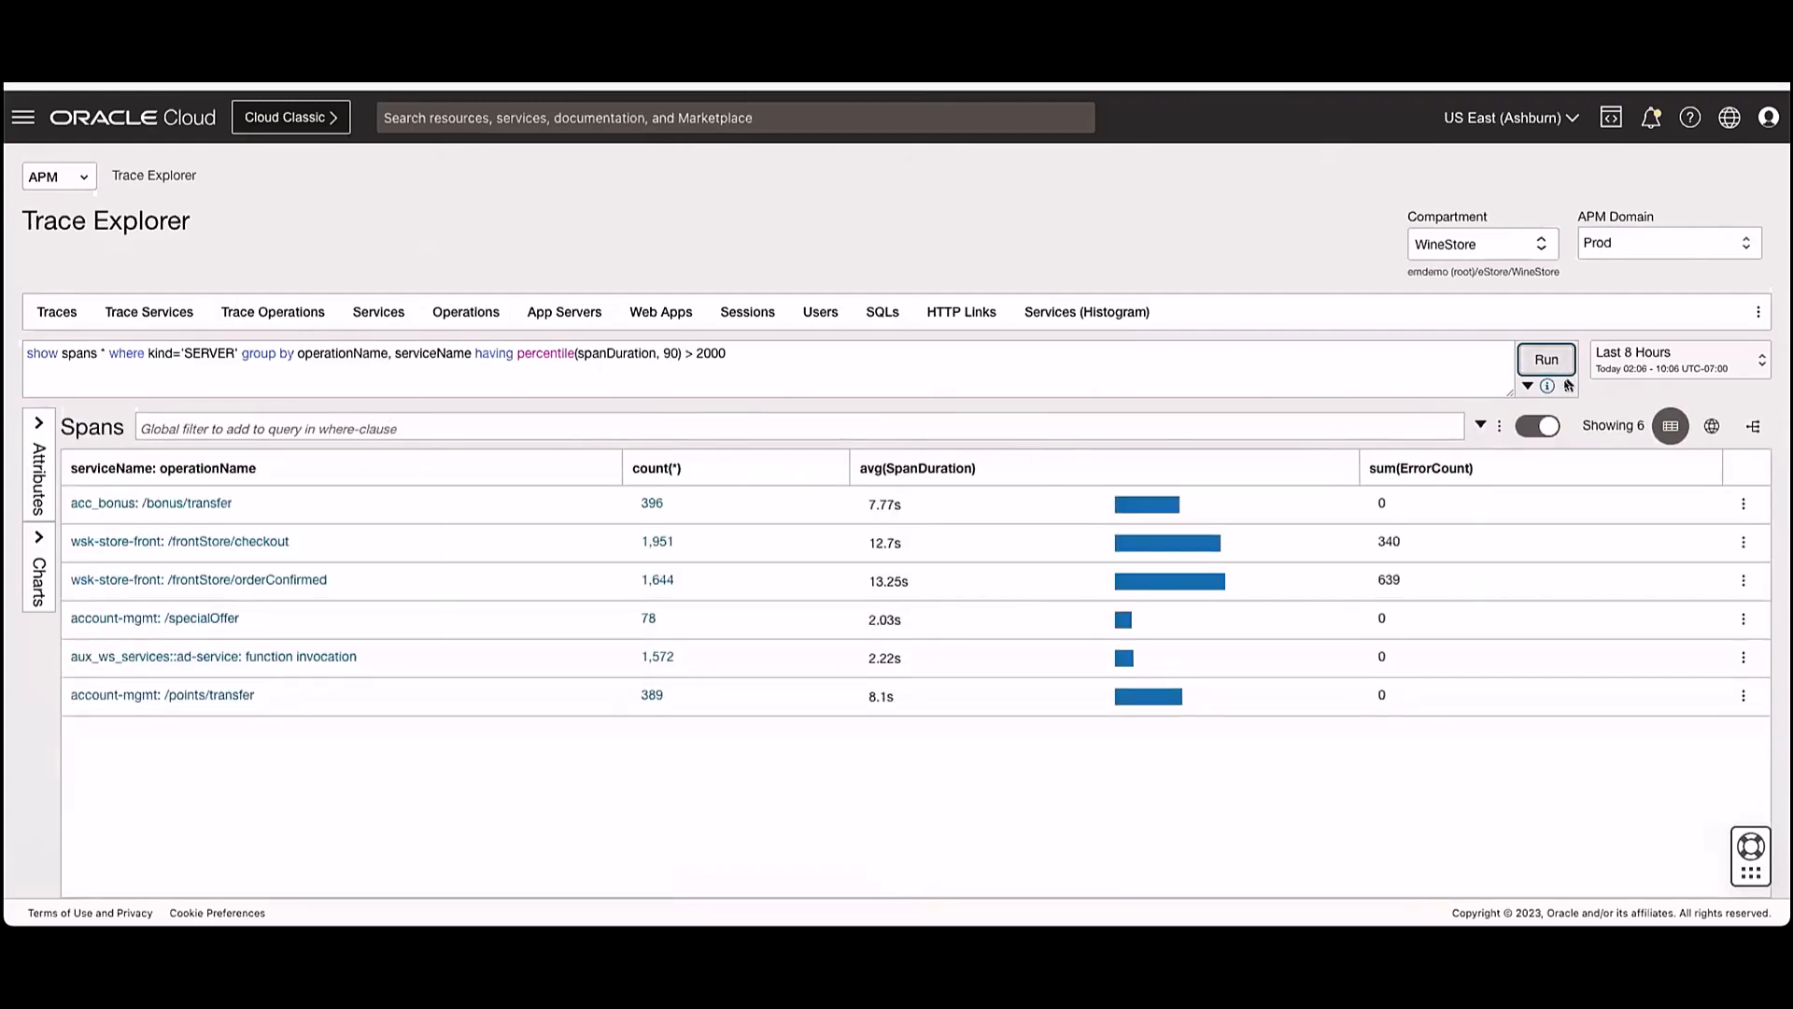
- Save the current query as "Slow SR" in the Custom_Dashboards compartment
left_click(1567, 386)
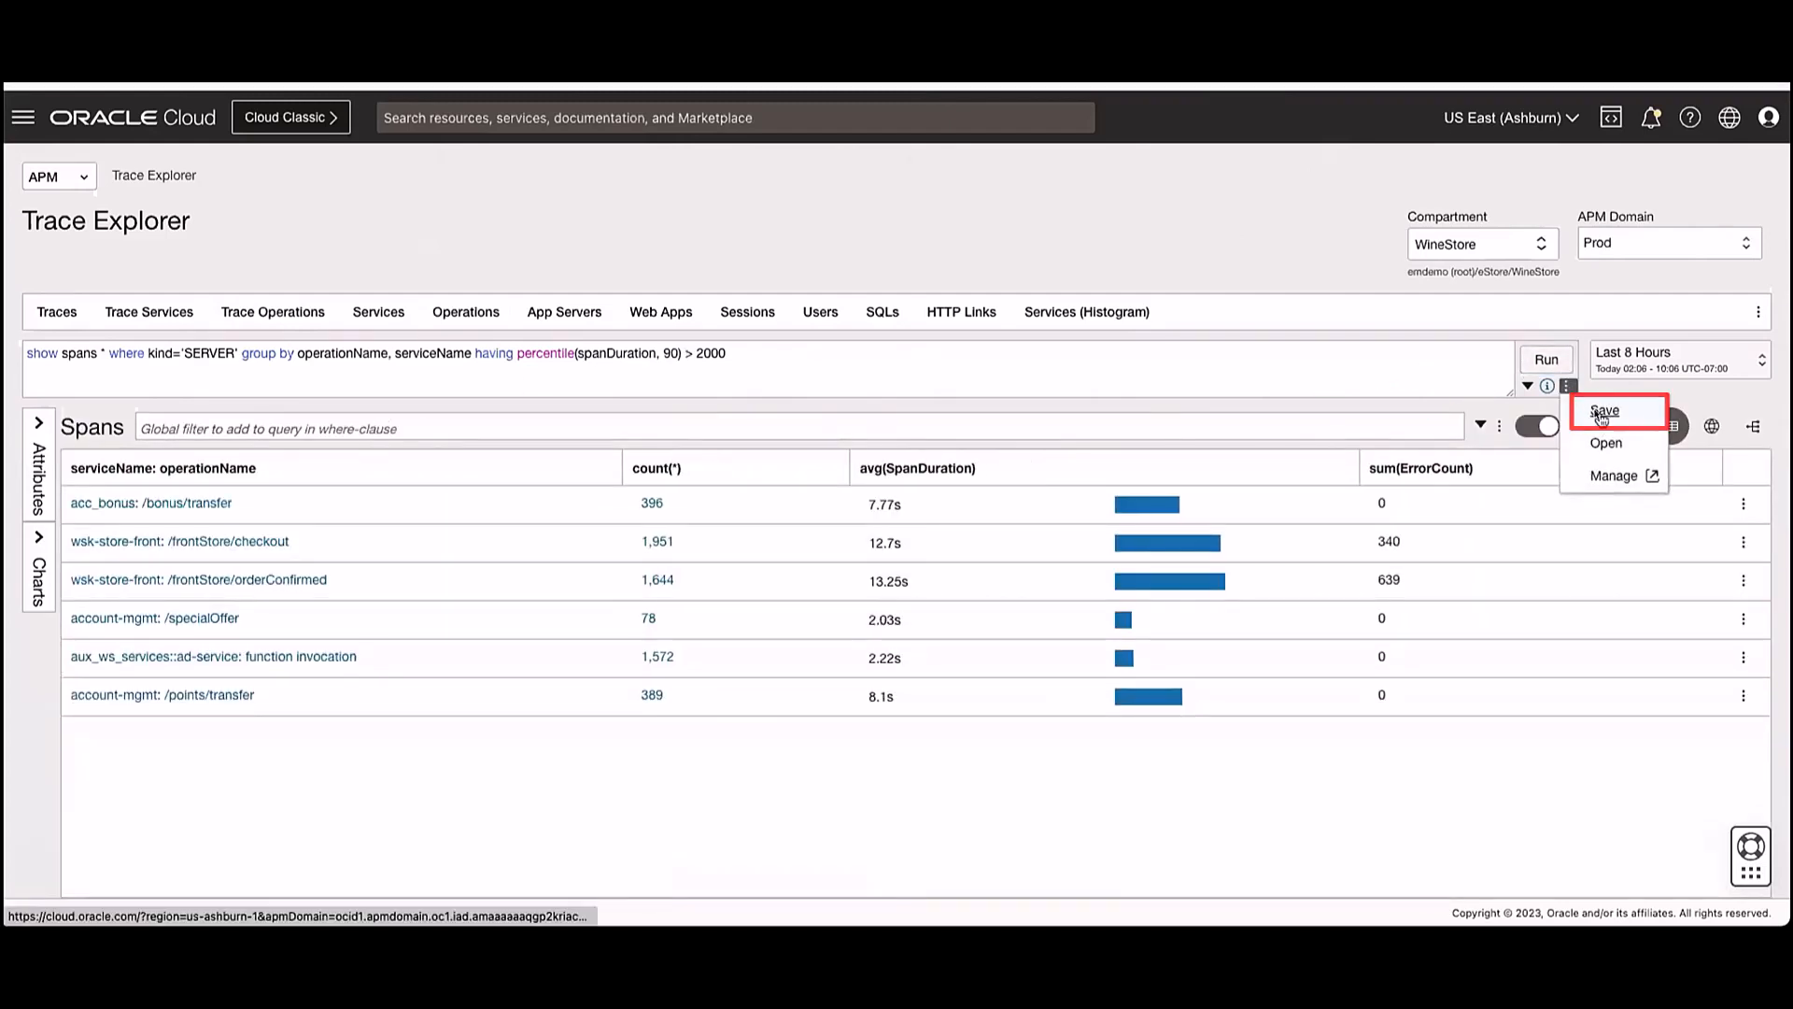
left_click(1601, 412)
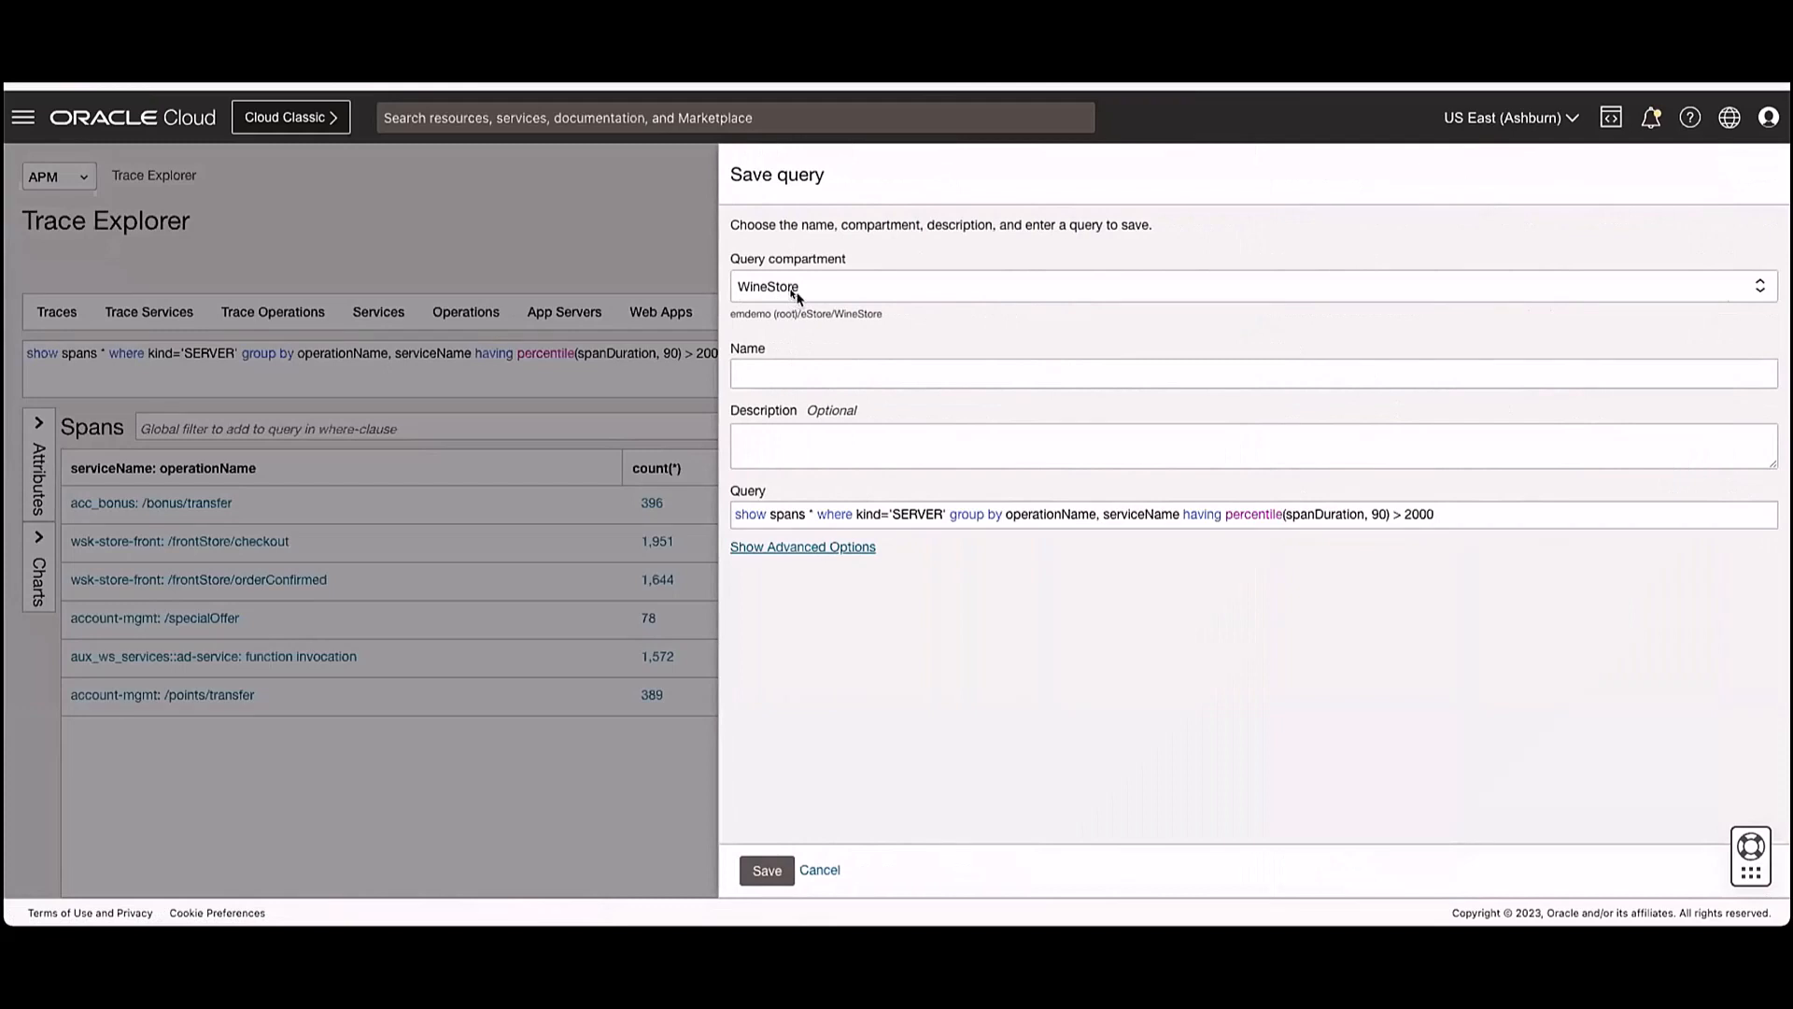
left_click(799, 299)
left_click(861, 394)
left_click(818, 371)
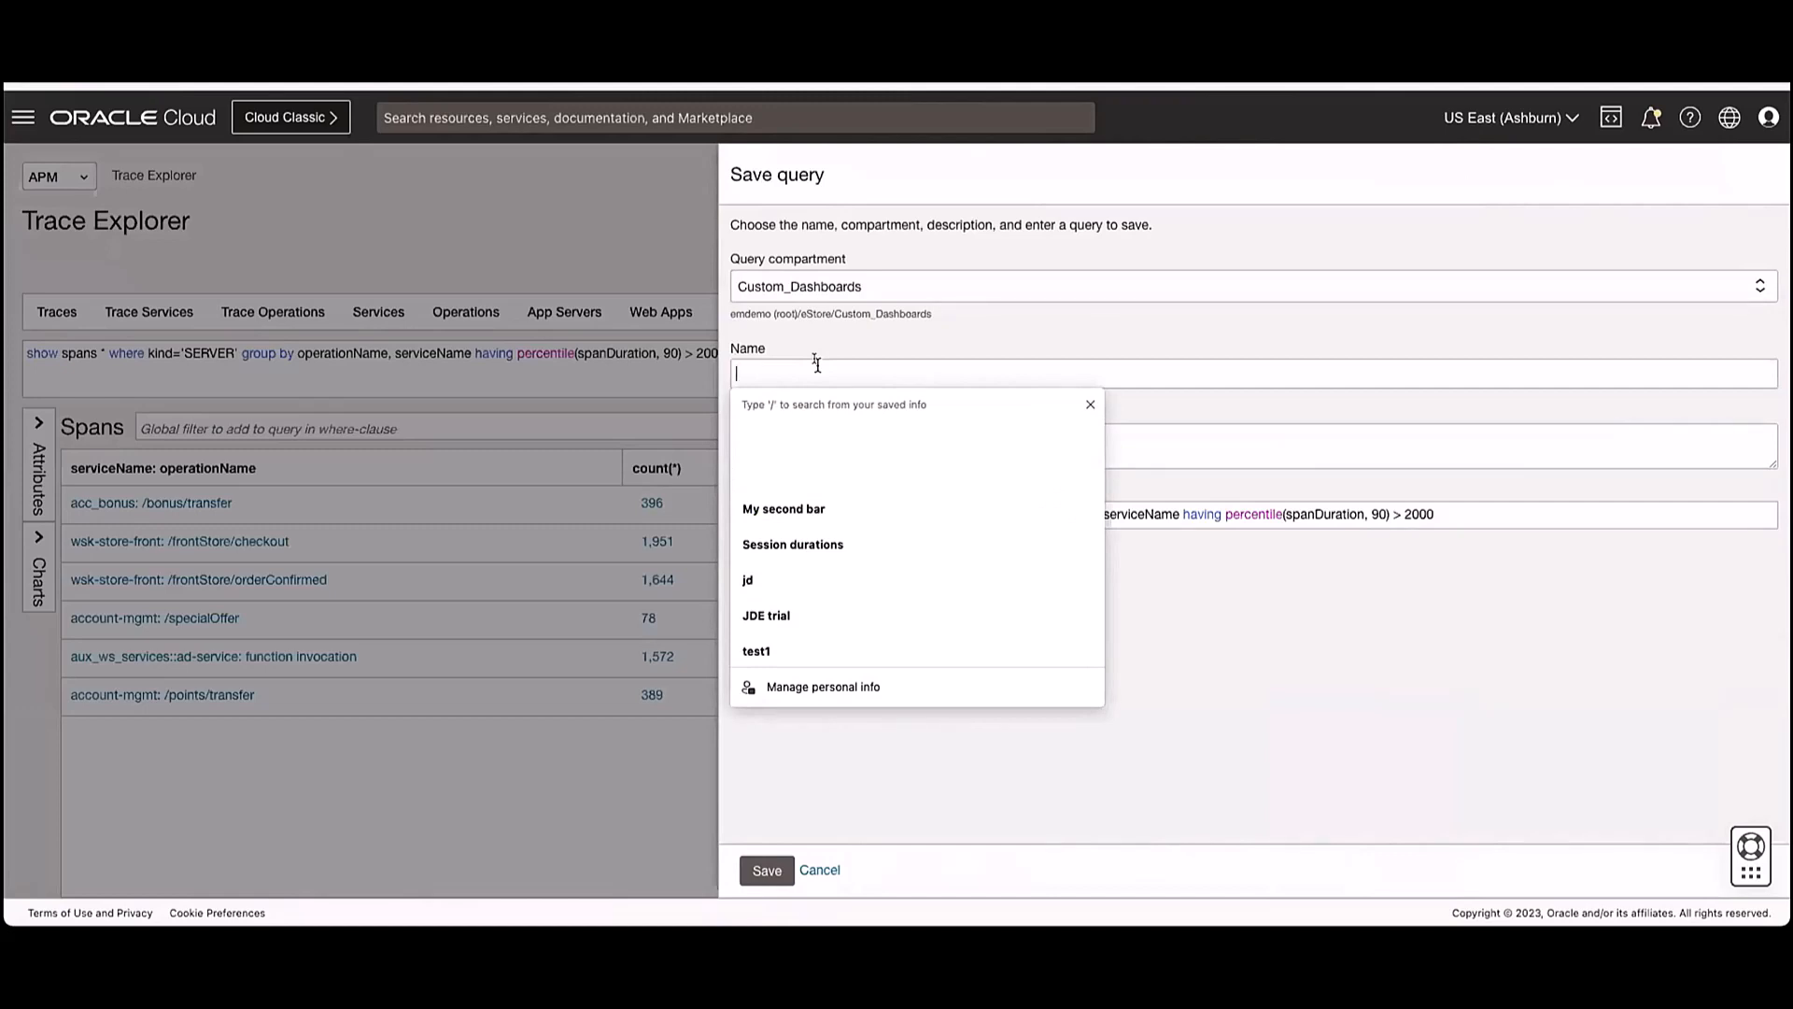
type("Slowe")
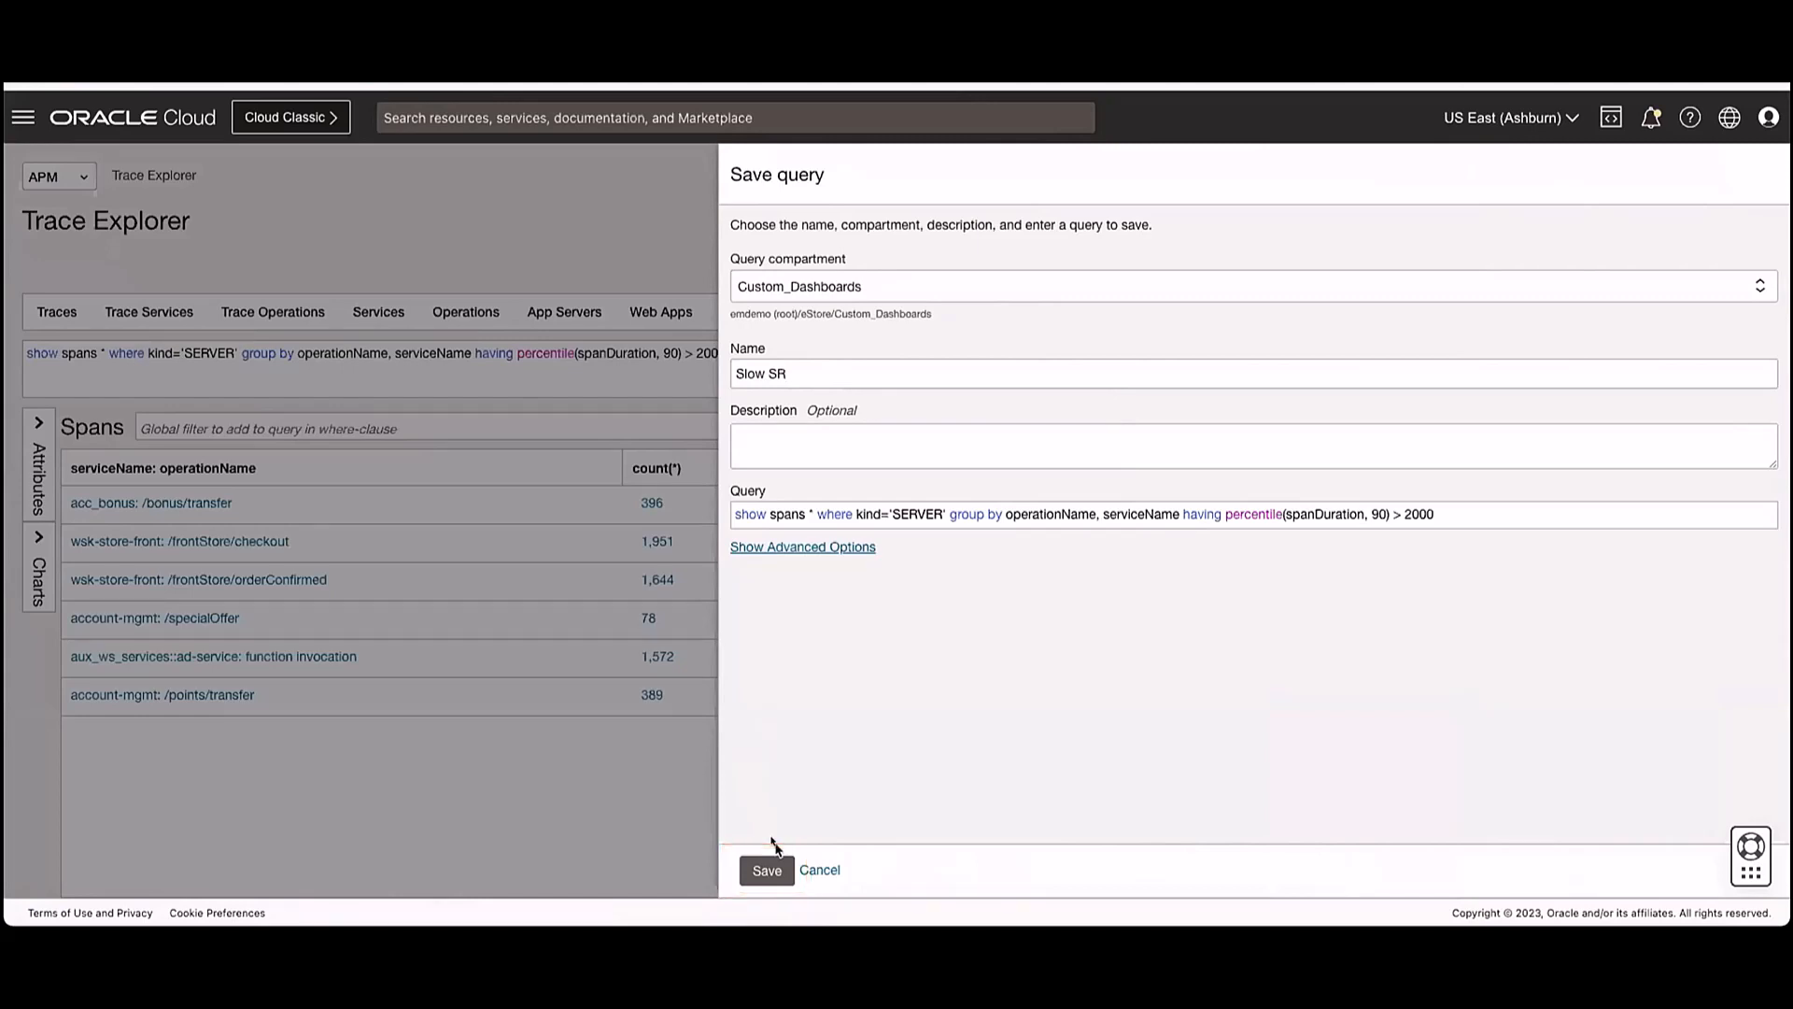
left_click(767, 870)
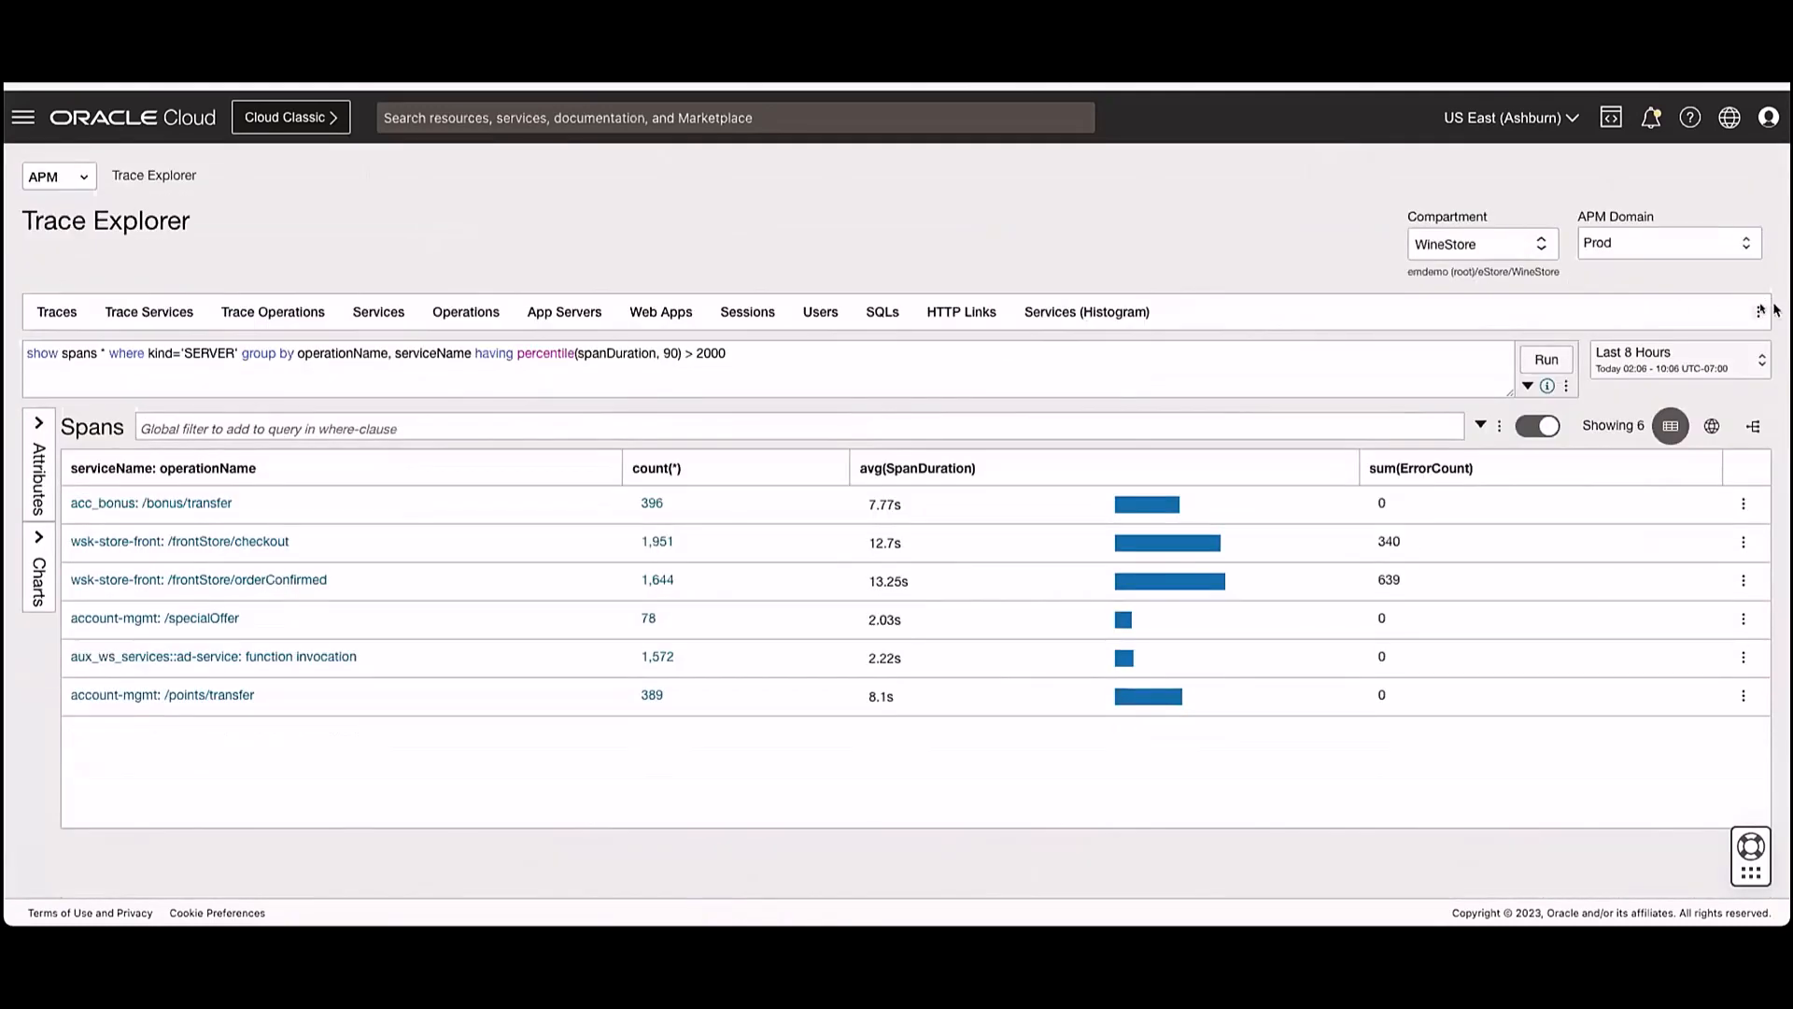
- Start a duplicate of APM Query Bar from query bar management and name it "Avi2"
left_click(1761, 312)
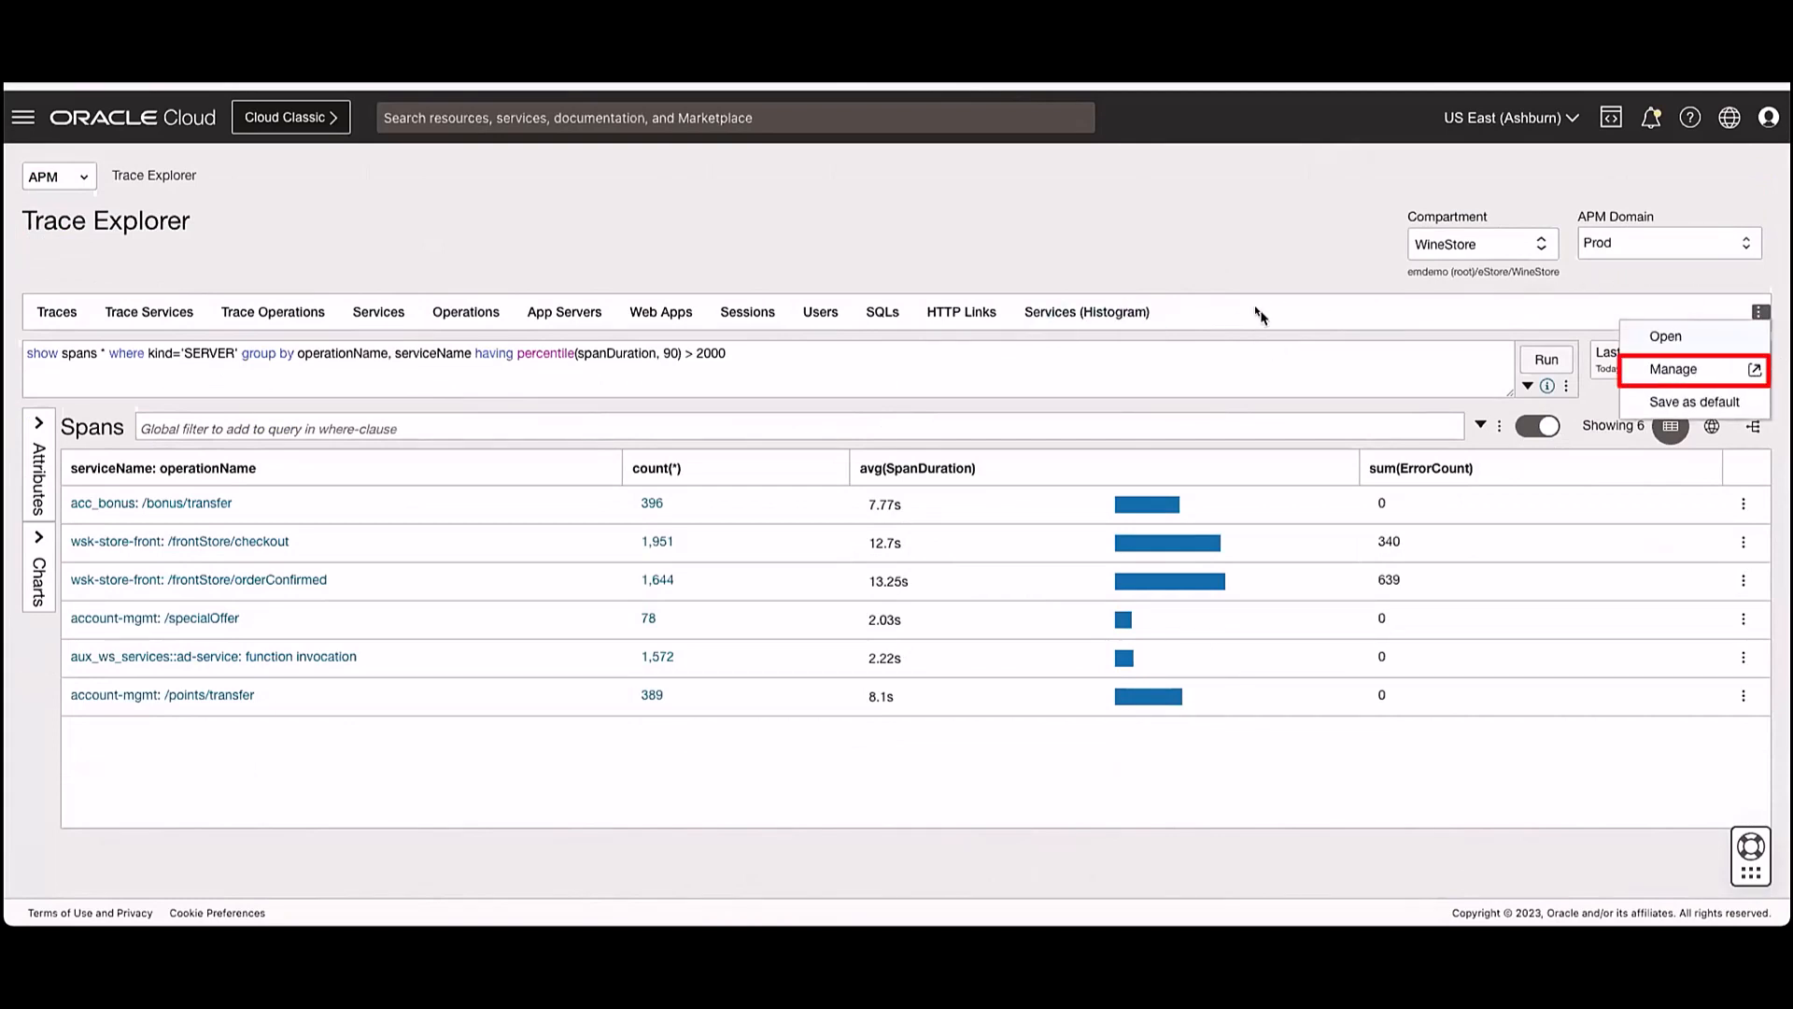
left_click(1756, 371)
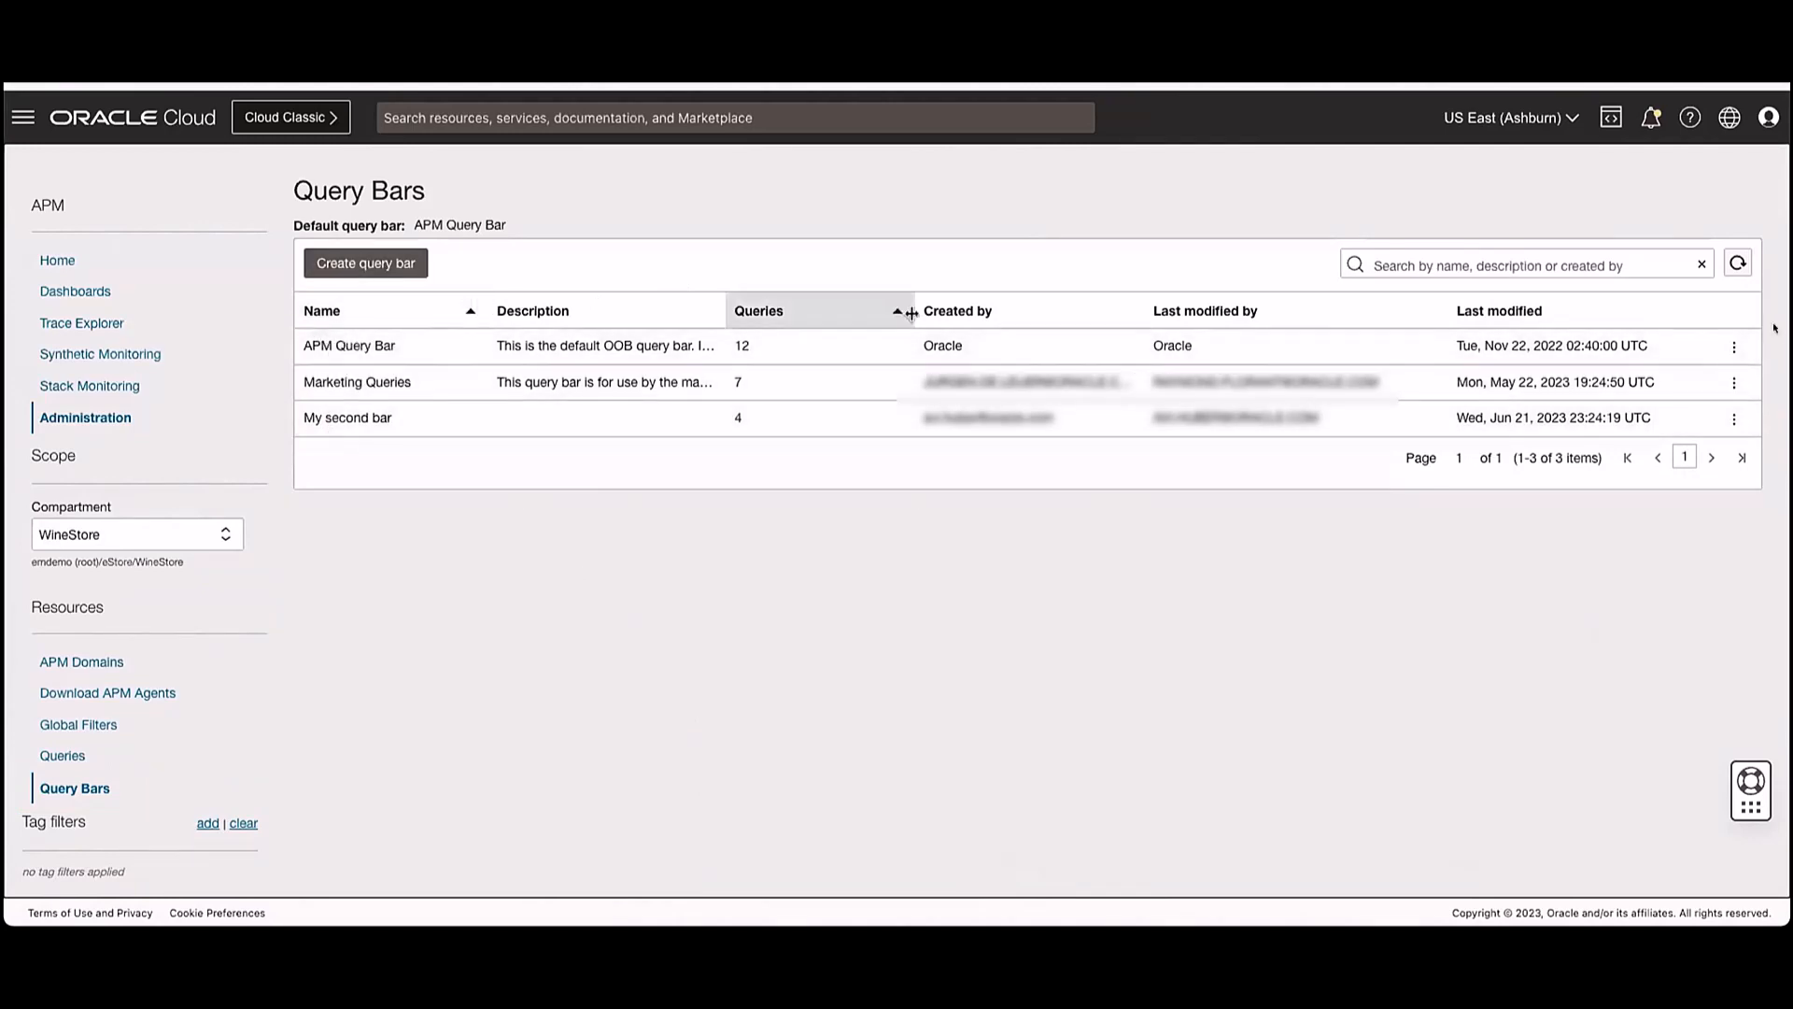
left_click(1723, 348)
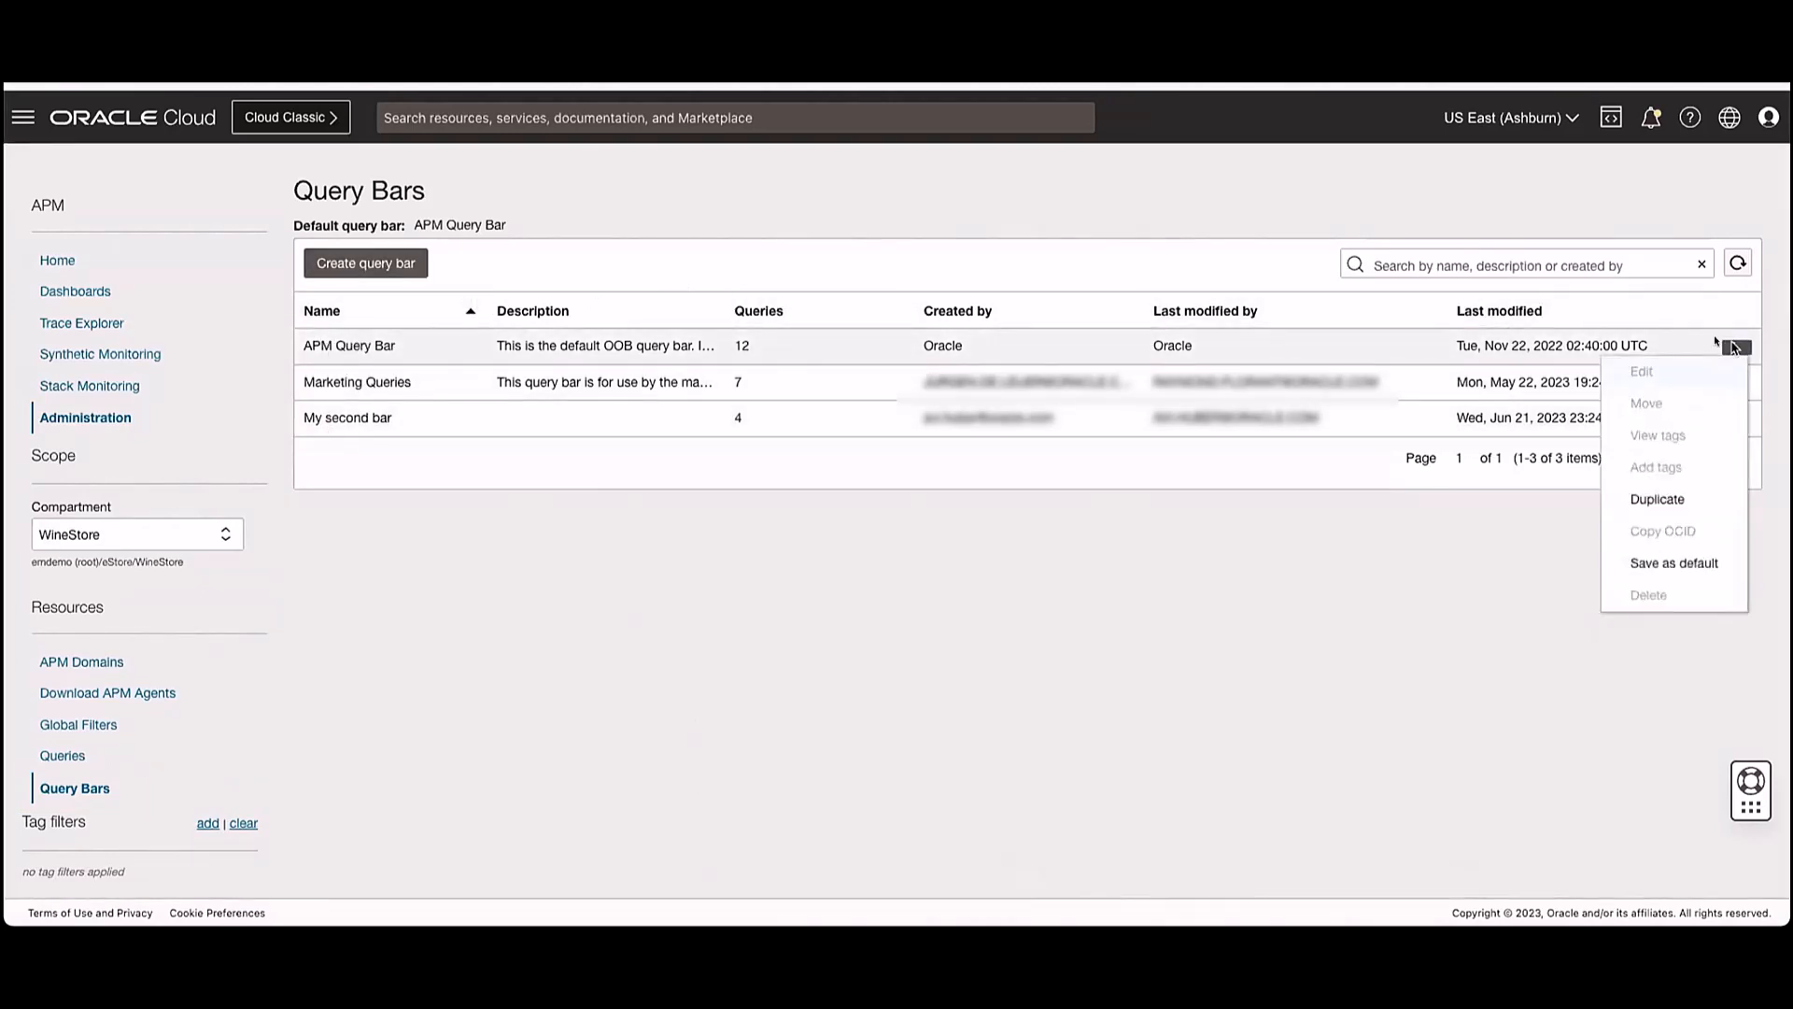
left_click(1667, 504)
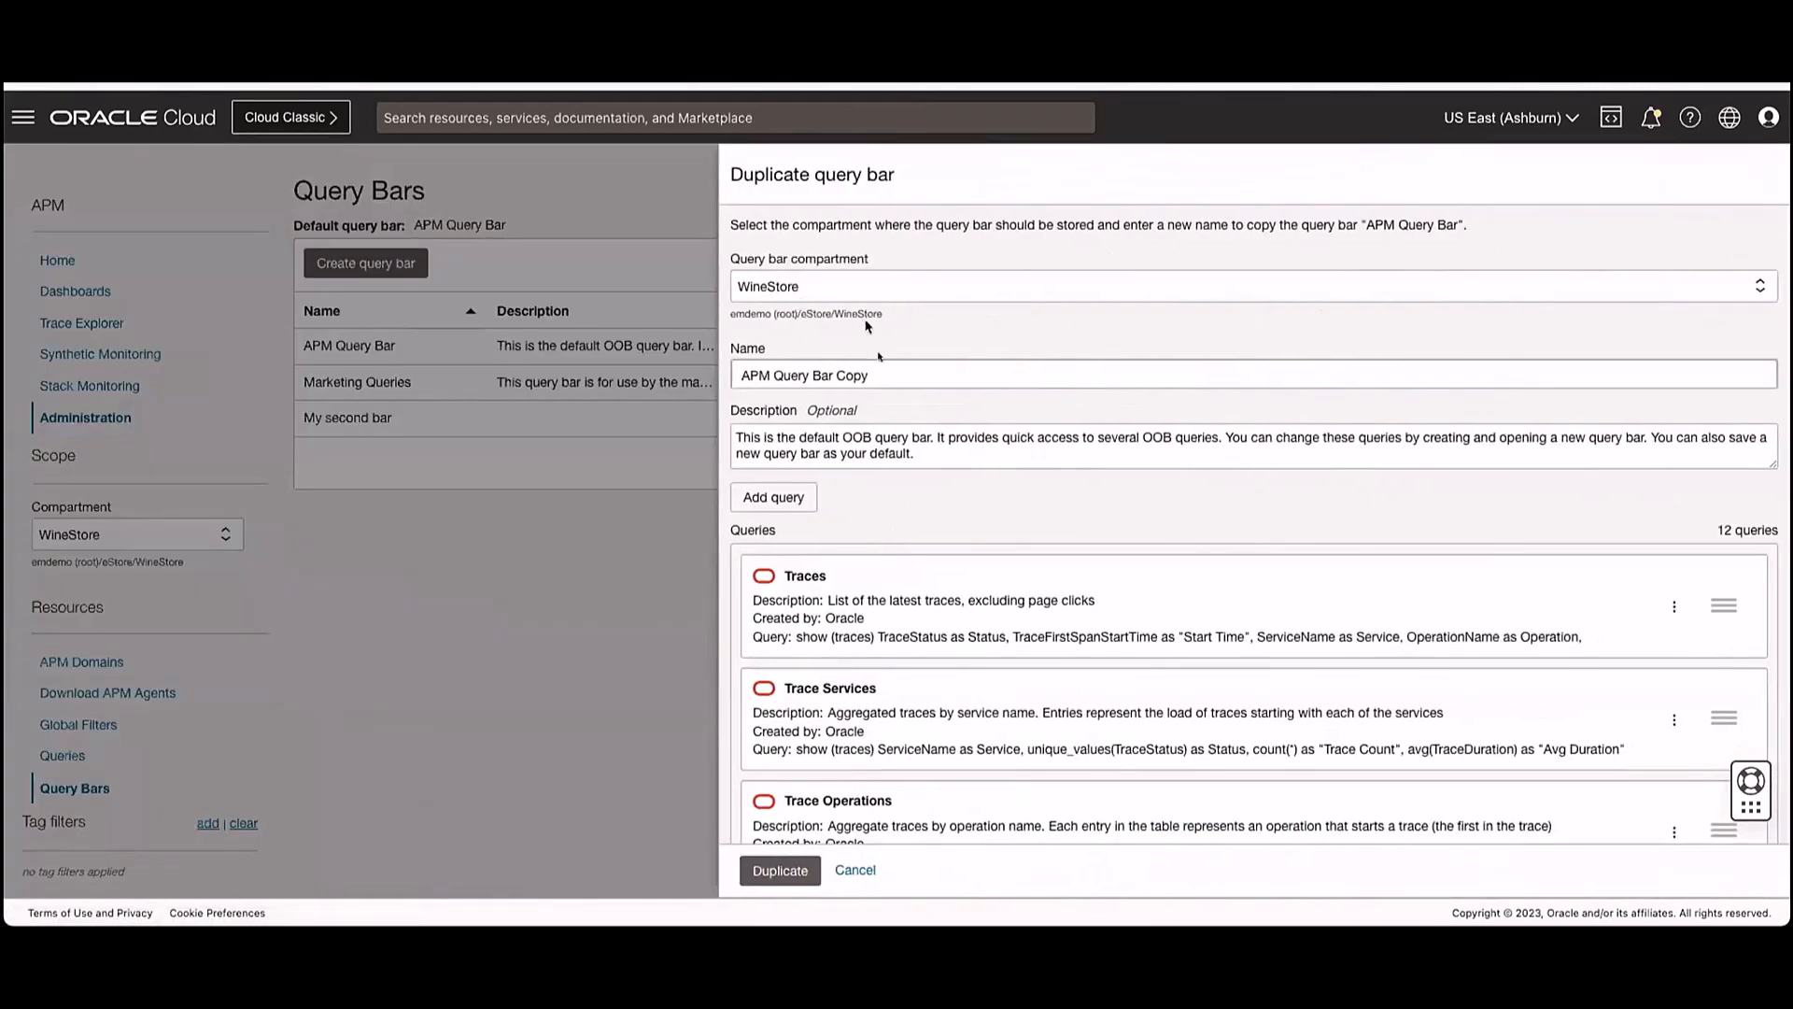
left_click_drag(746, 374, 906, 379)
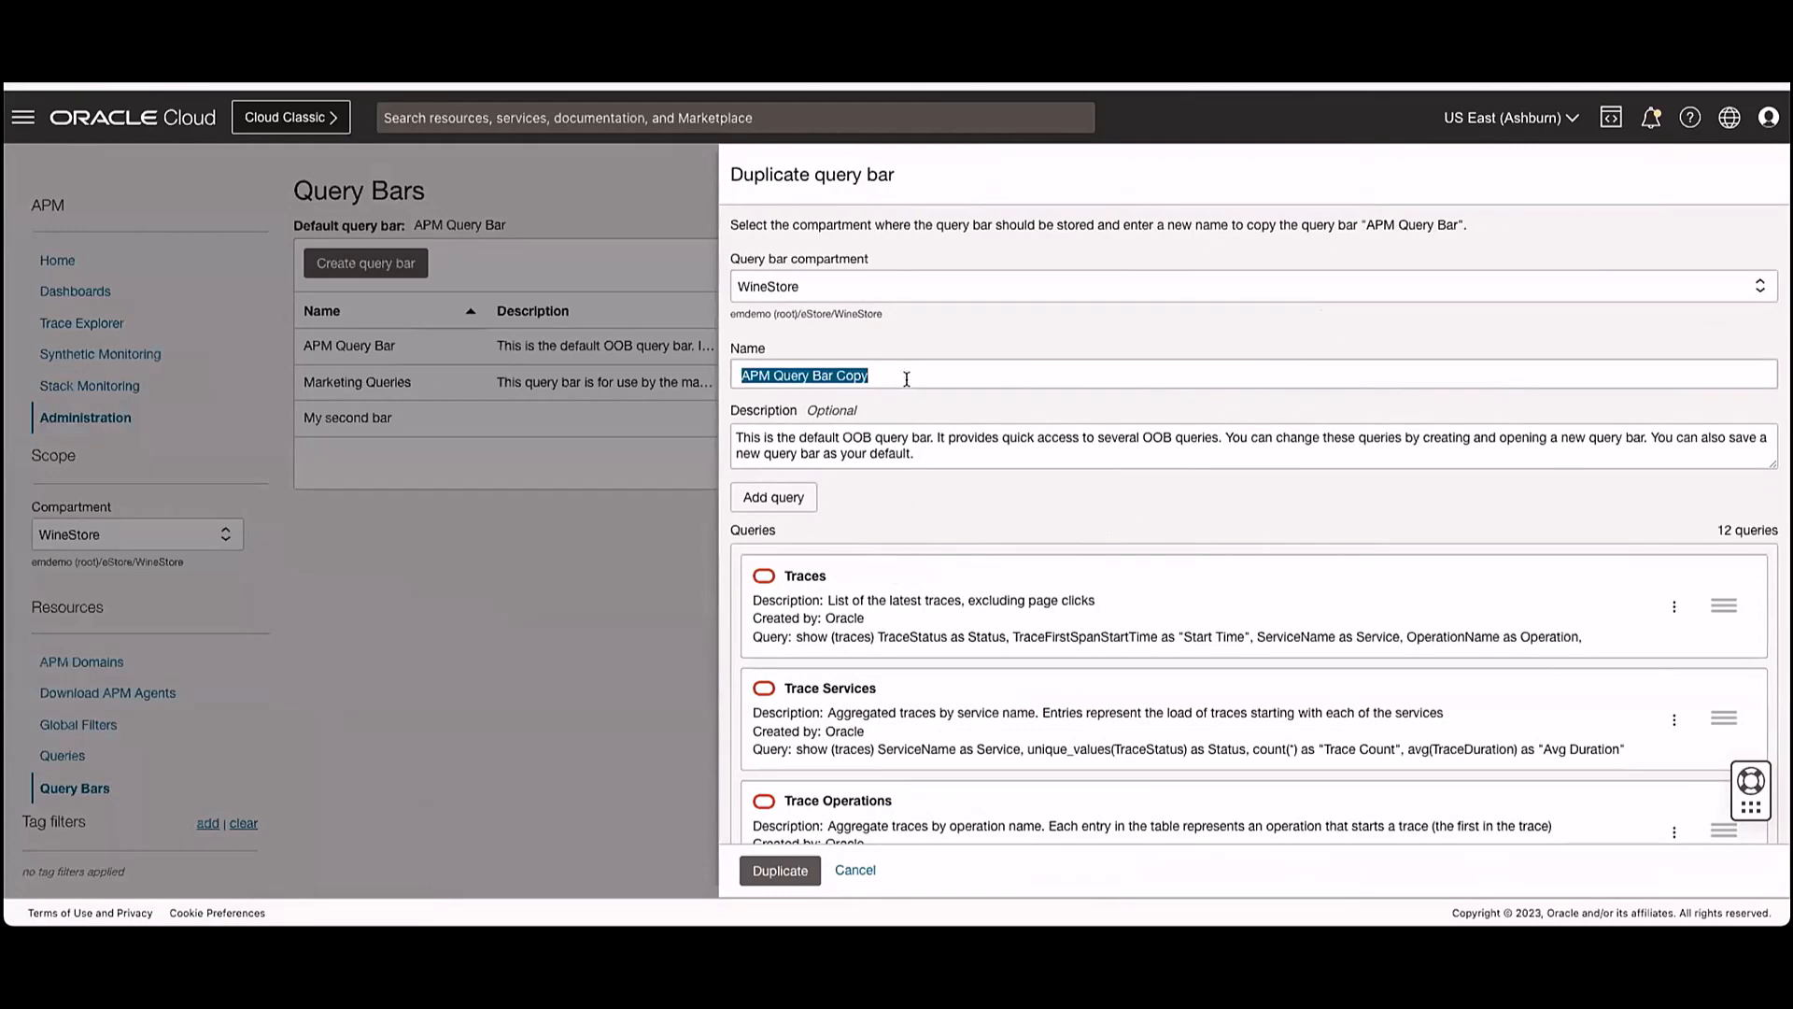
type("Avi2")
- Add the saved Slow SR query from the Custom_Dashboards compartment to the duplicated query bar
scroll(785, 420, "down", 1)
left_click(780, 416)
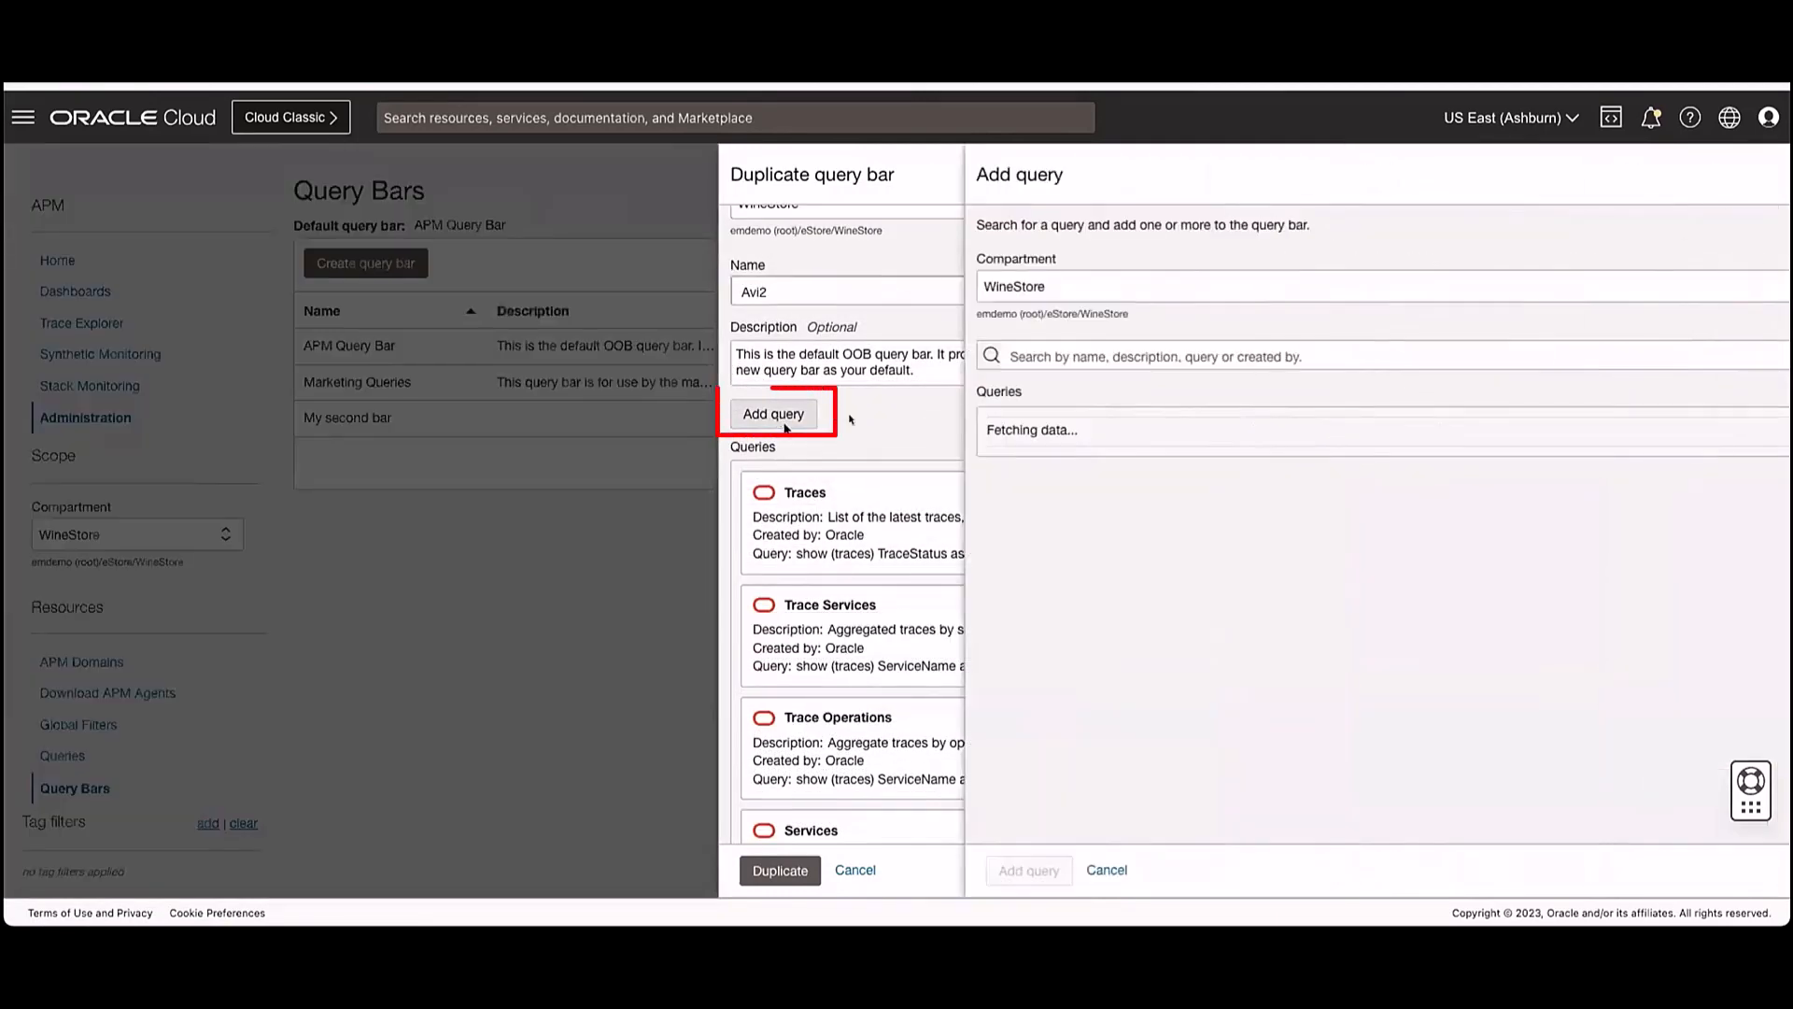
left_click(1031, 360)
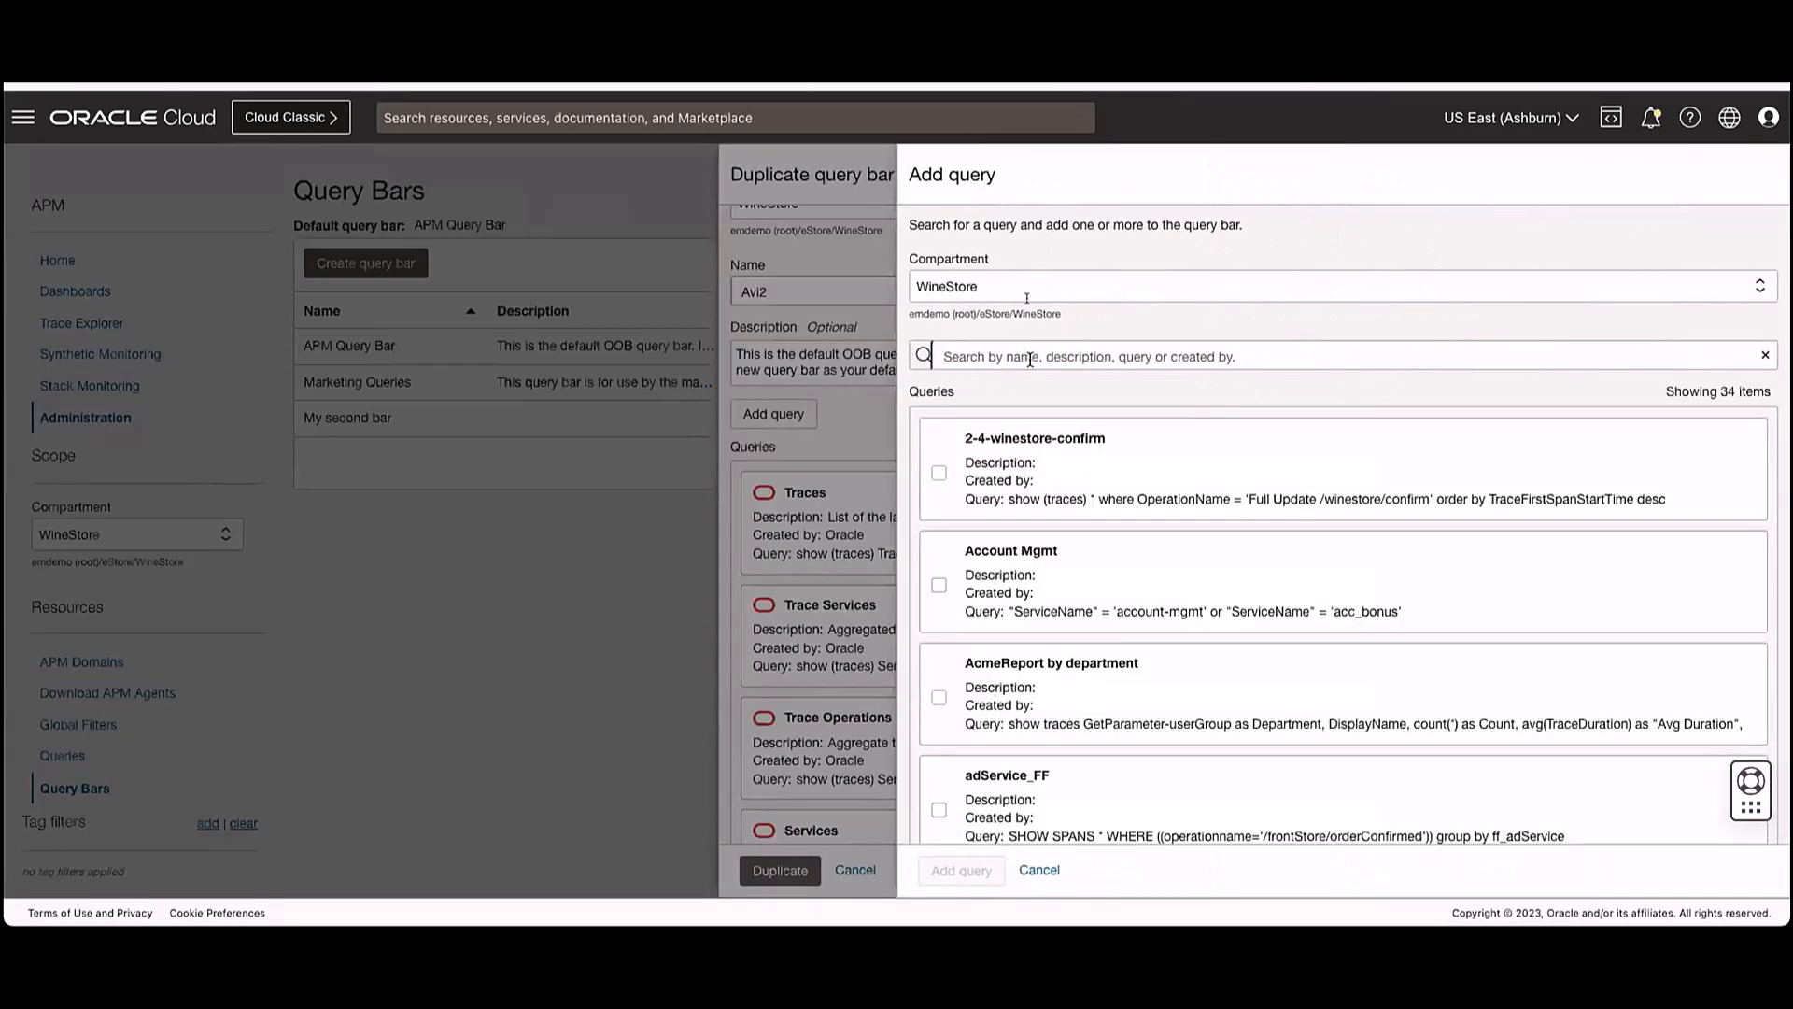
left_click(1028, 292)
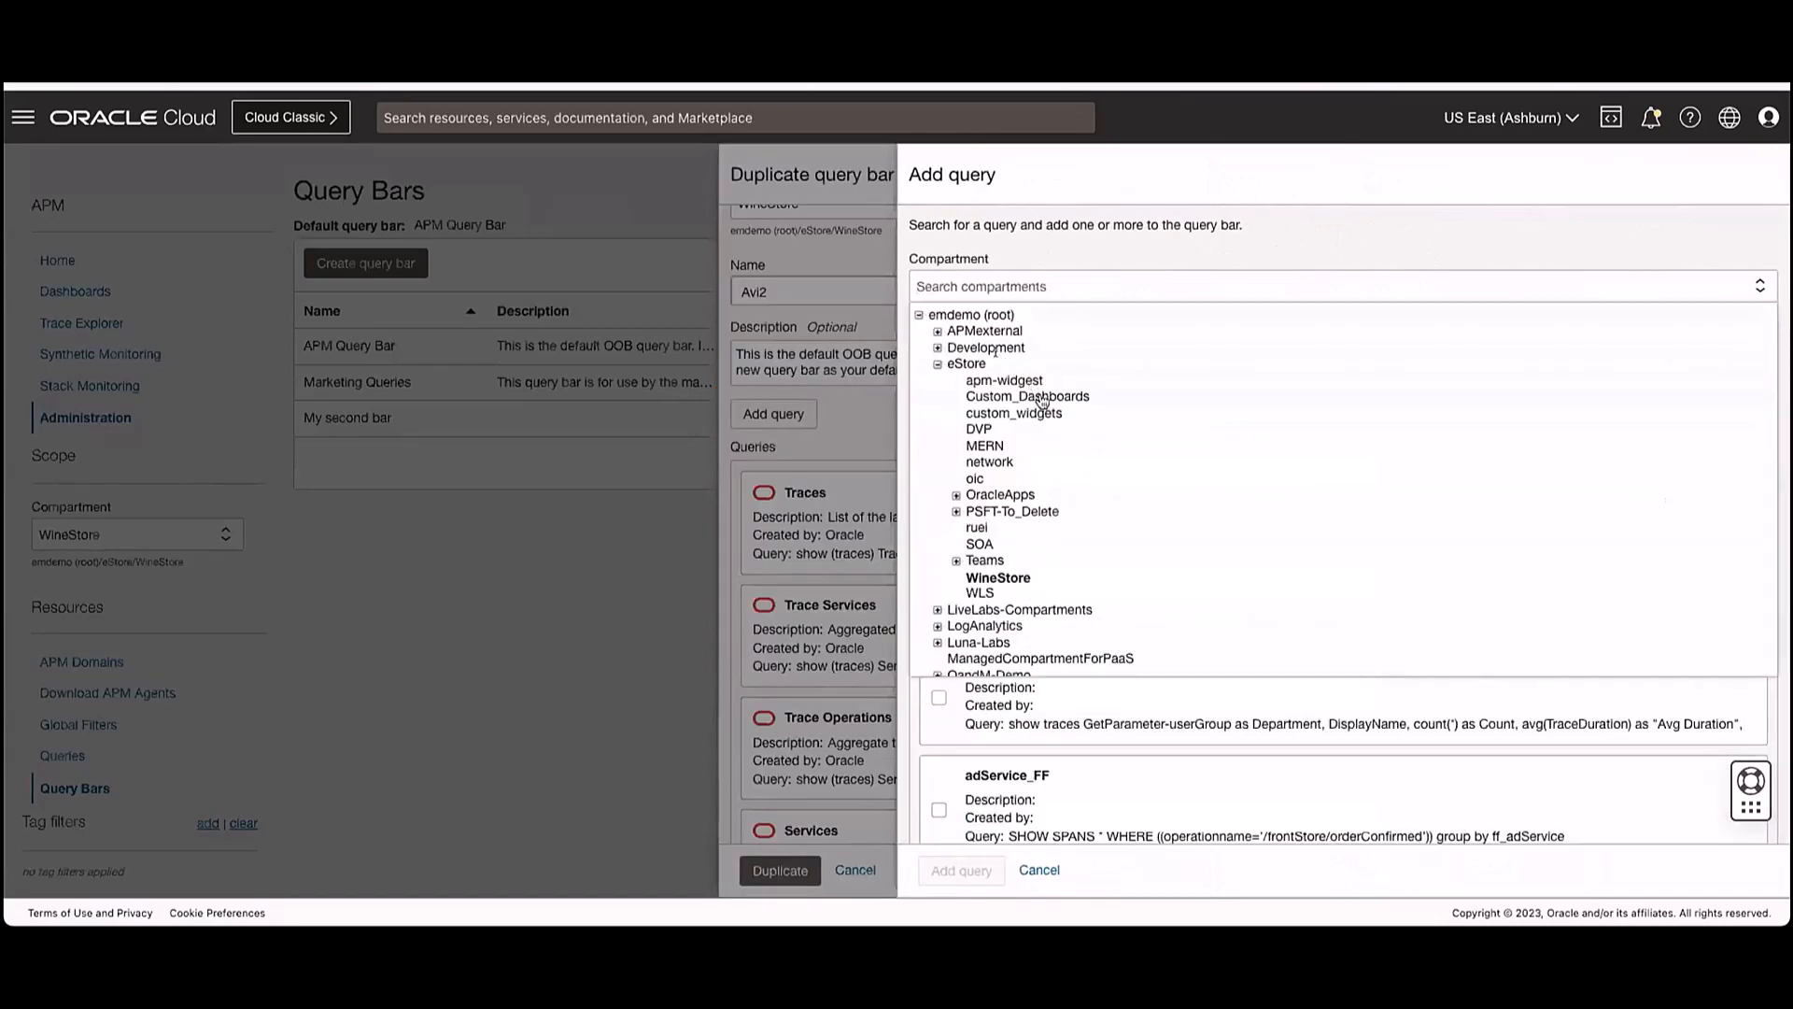
left_click(1042, 398)
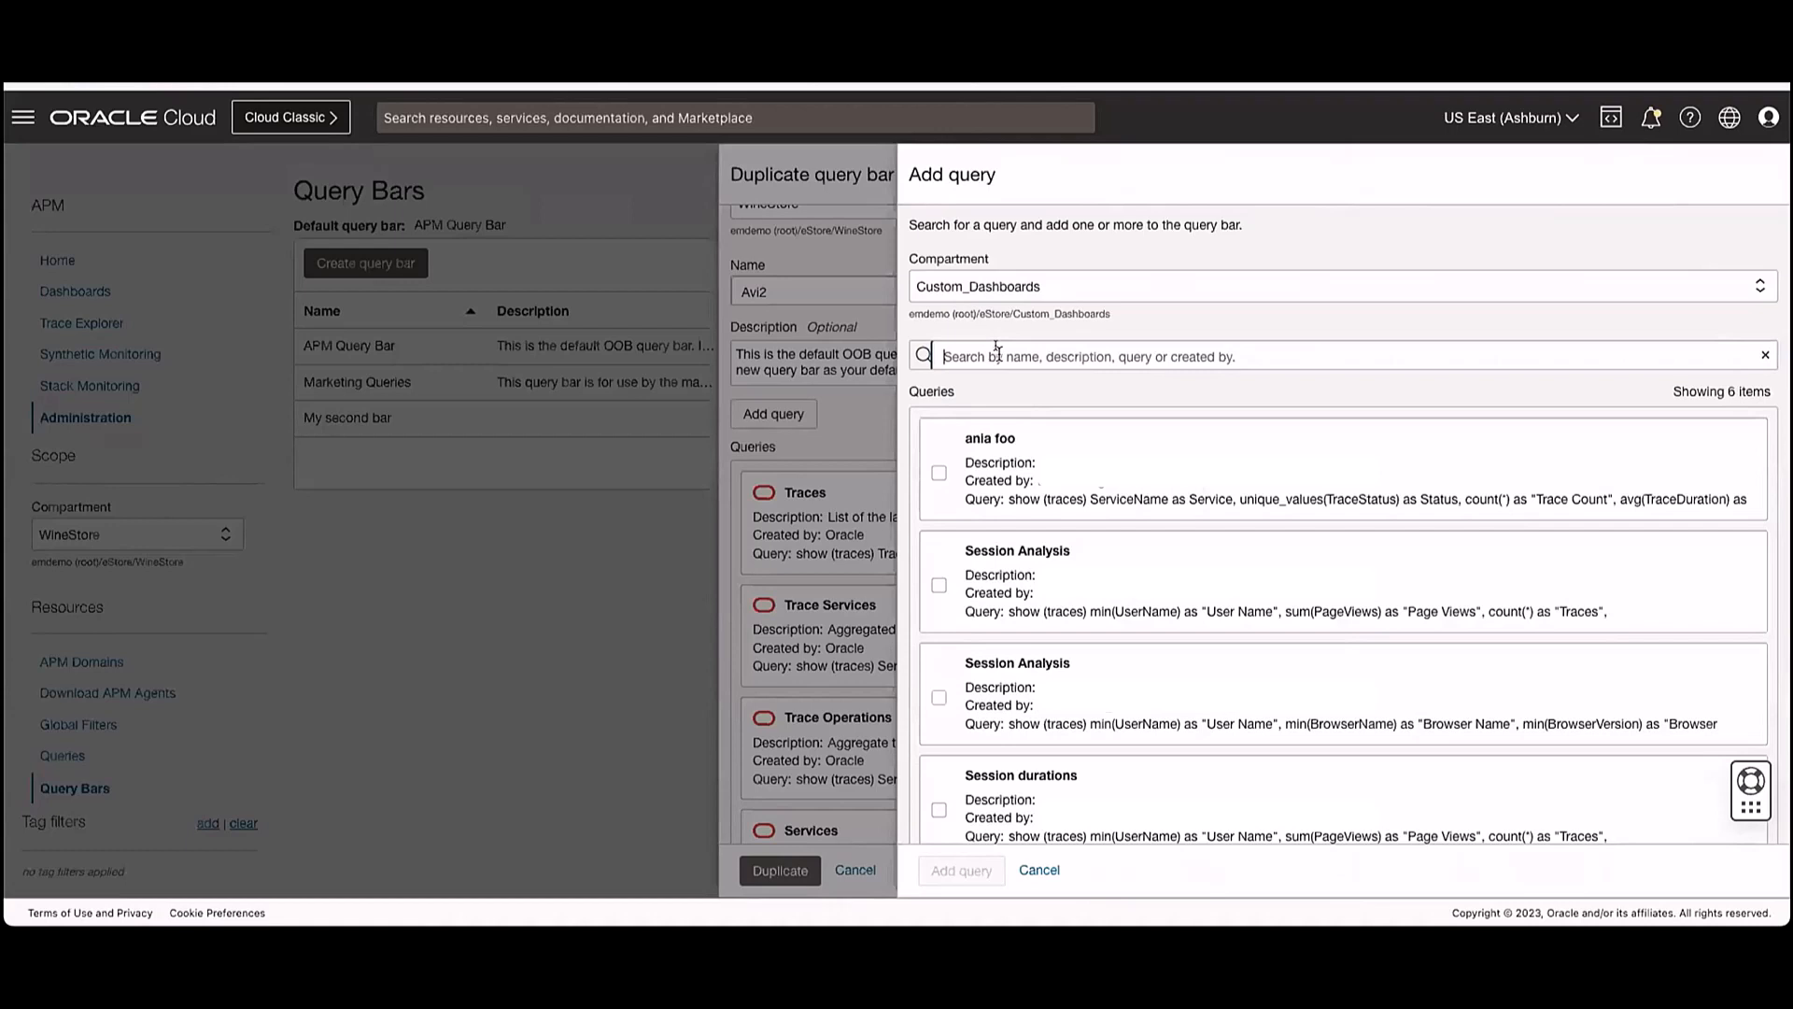
type("Slow")
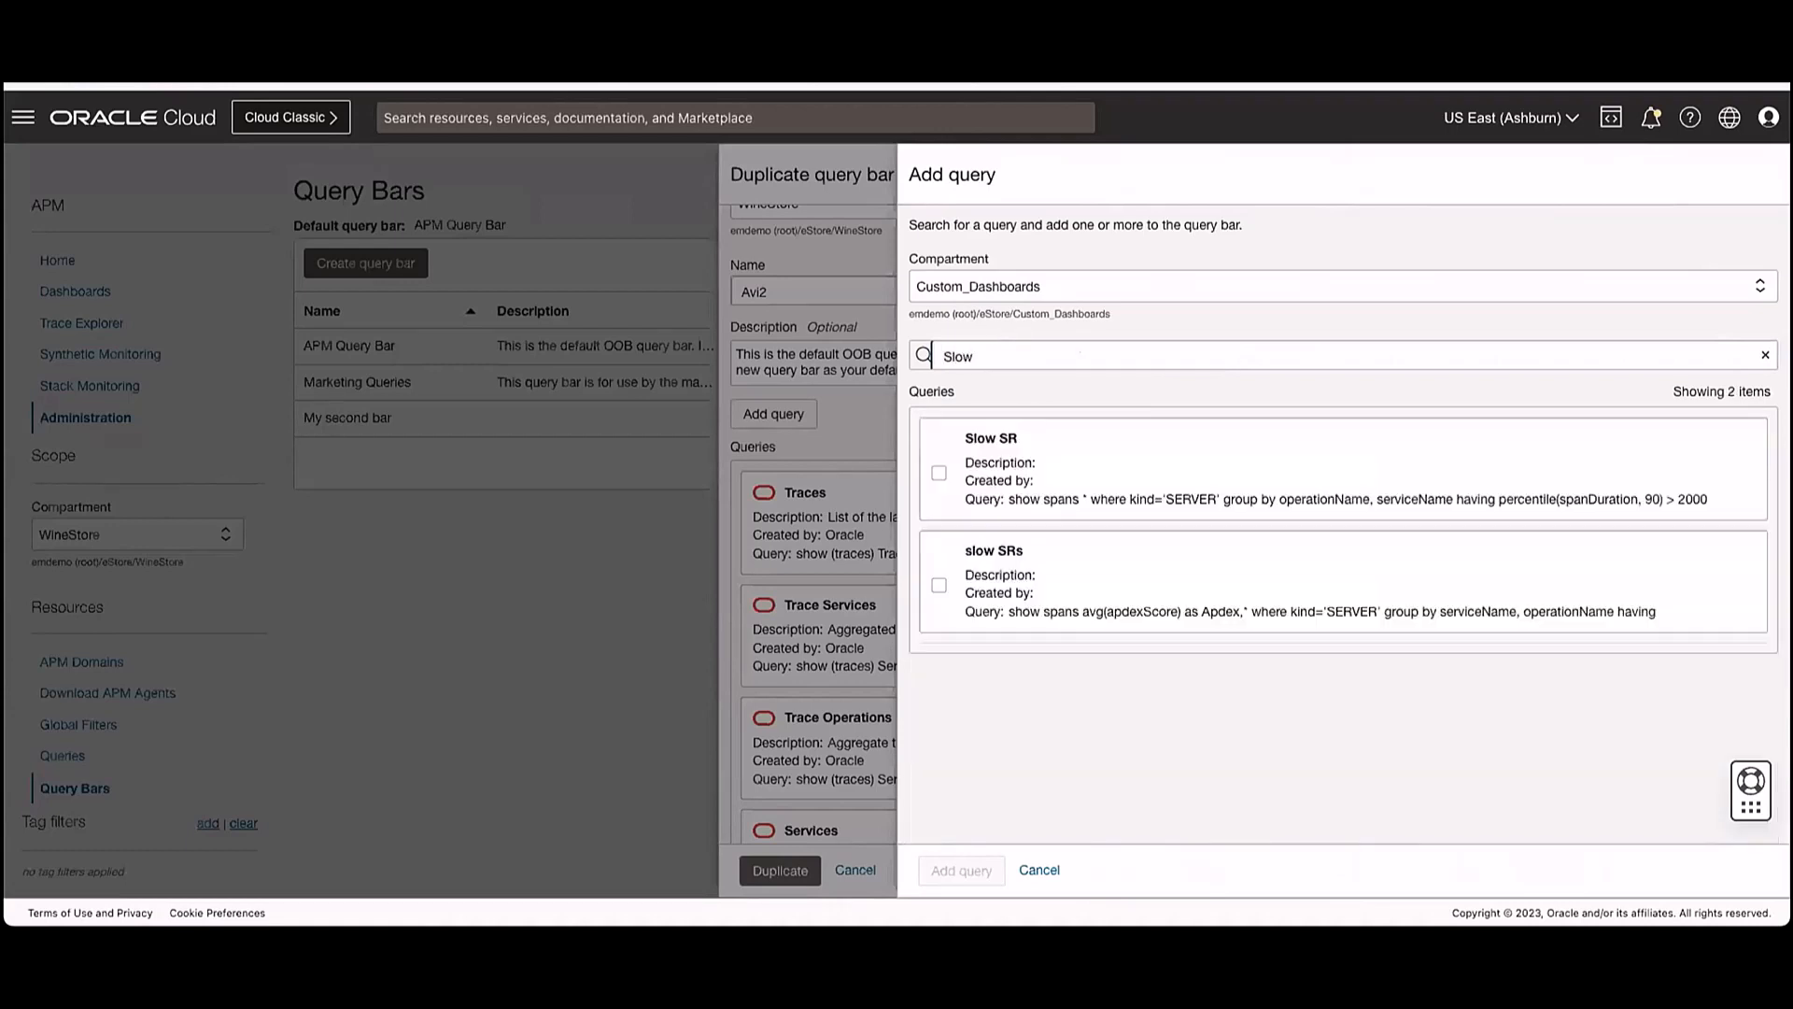
left_click(939, 473)
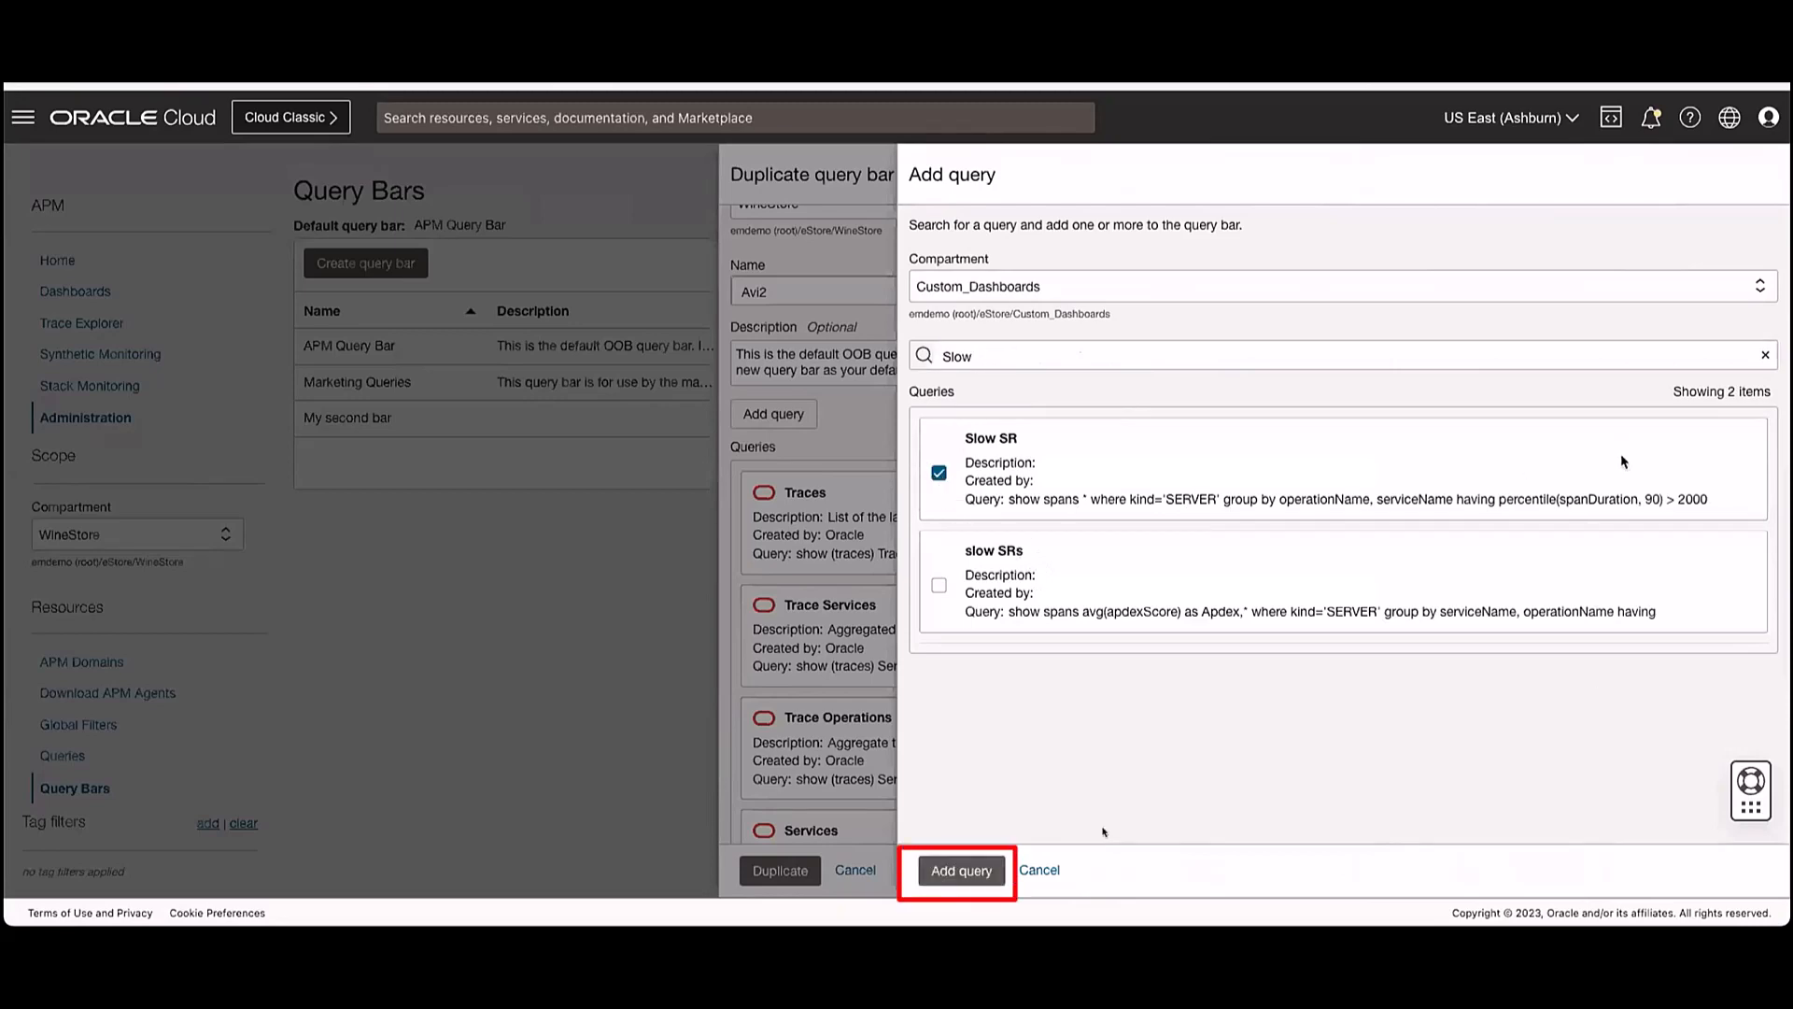
left_click(962, 870)
- Move the Slow SR query between Sessions and Users in the query list and create the duplicate bar
scroll(983, 667, "down", 13)
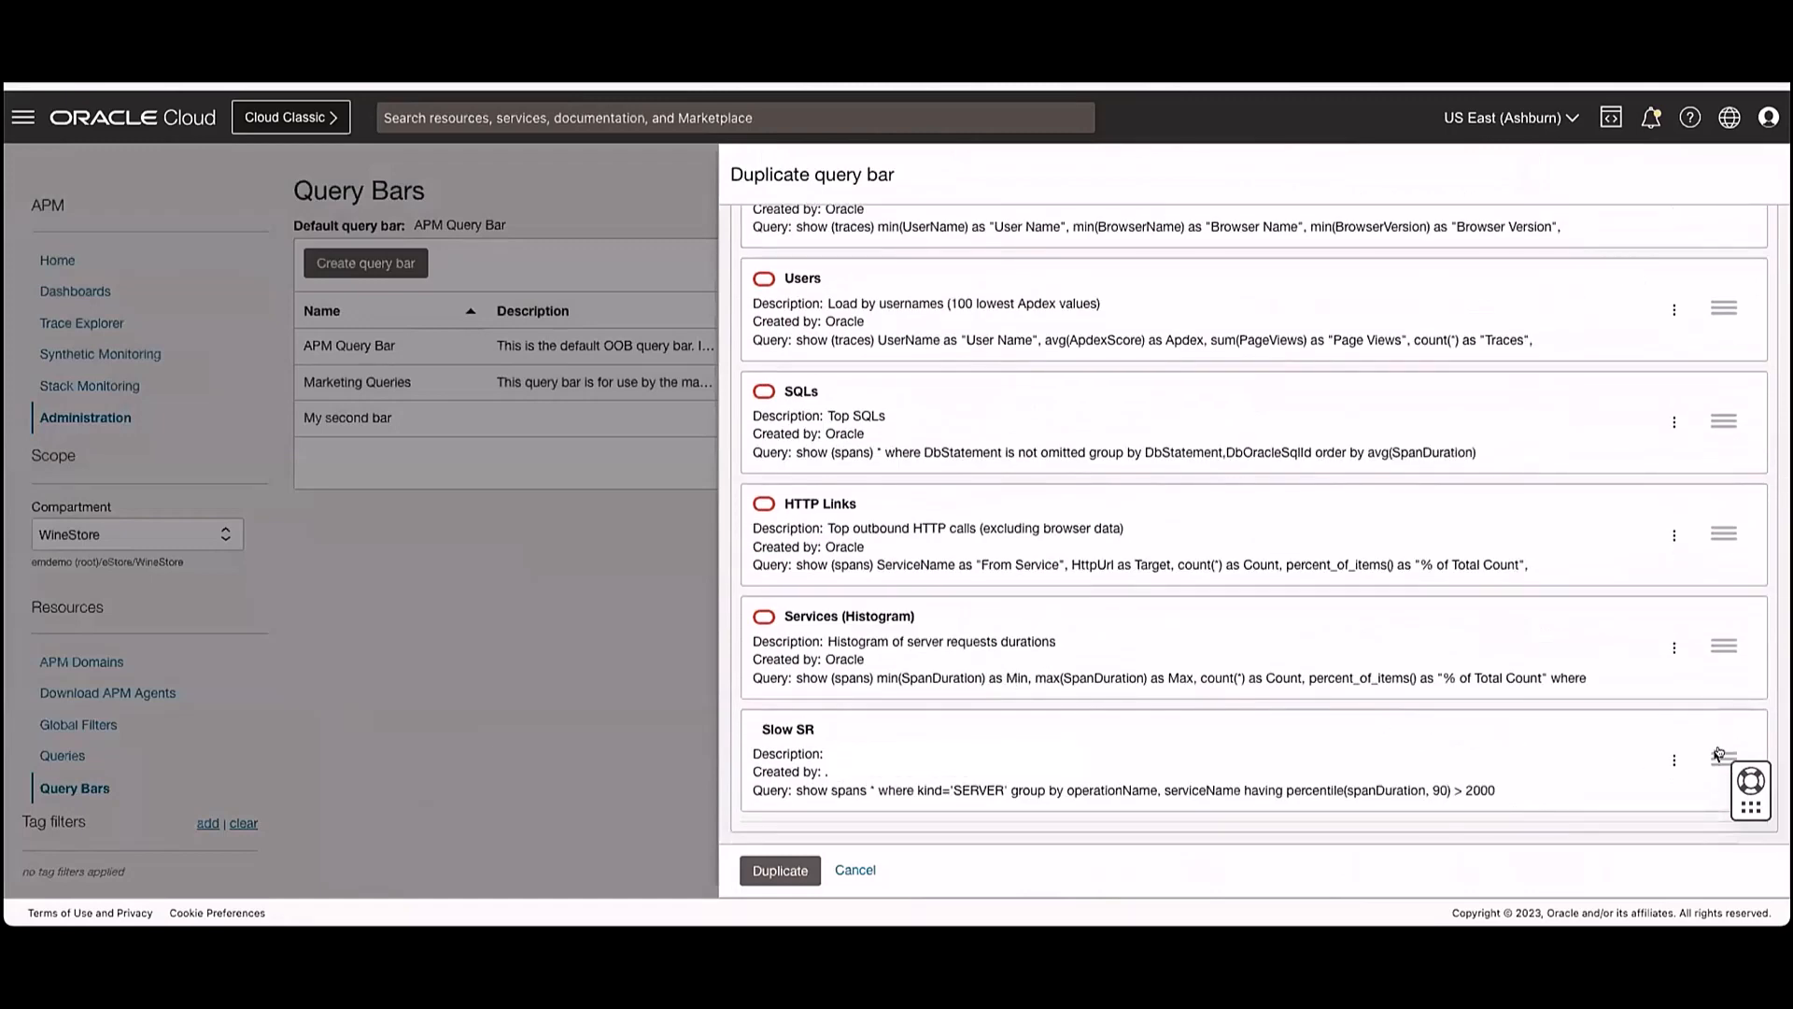
left_click_drag(1716, 759, 1724, 278)
scroll(1668, 402, "up", 10)
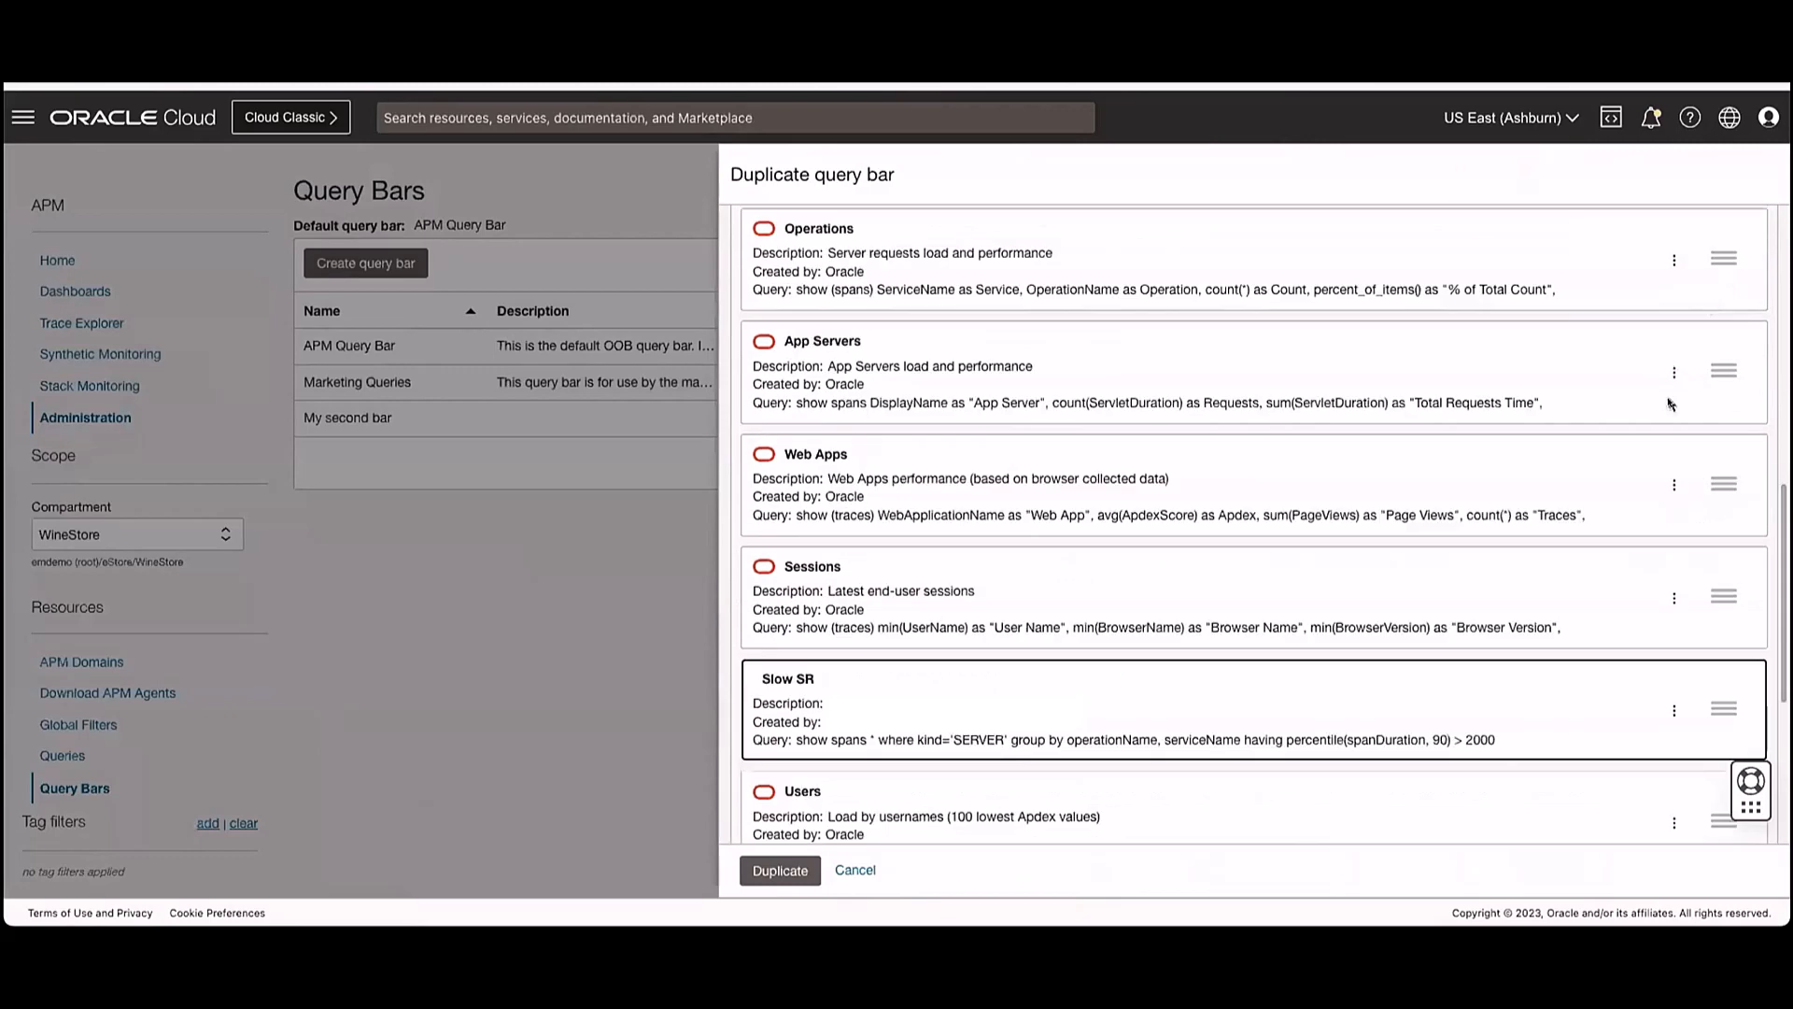
scroll(1664, 405, "down", 6)
scroll(1588, 402, "down", 5)
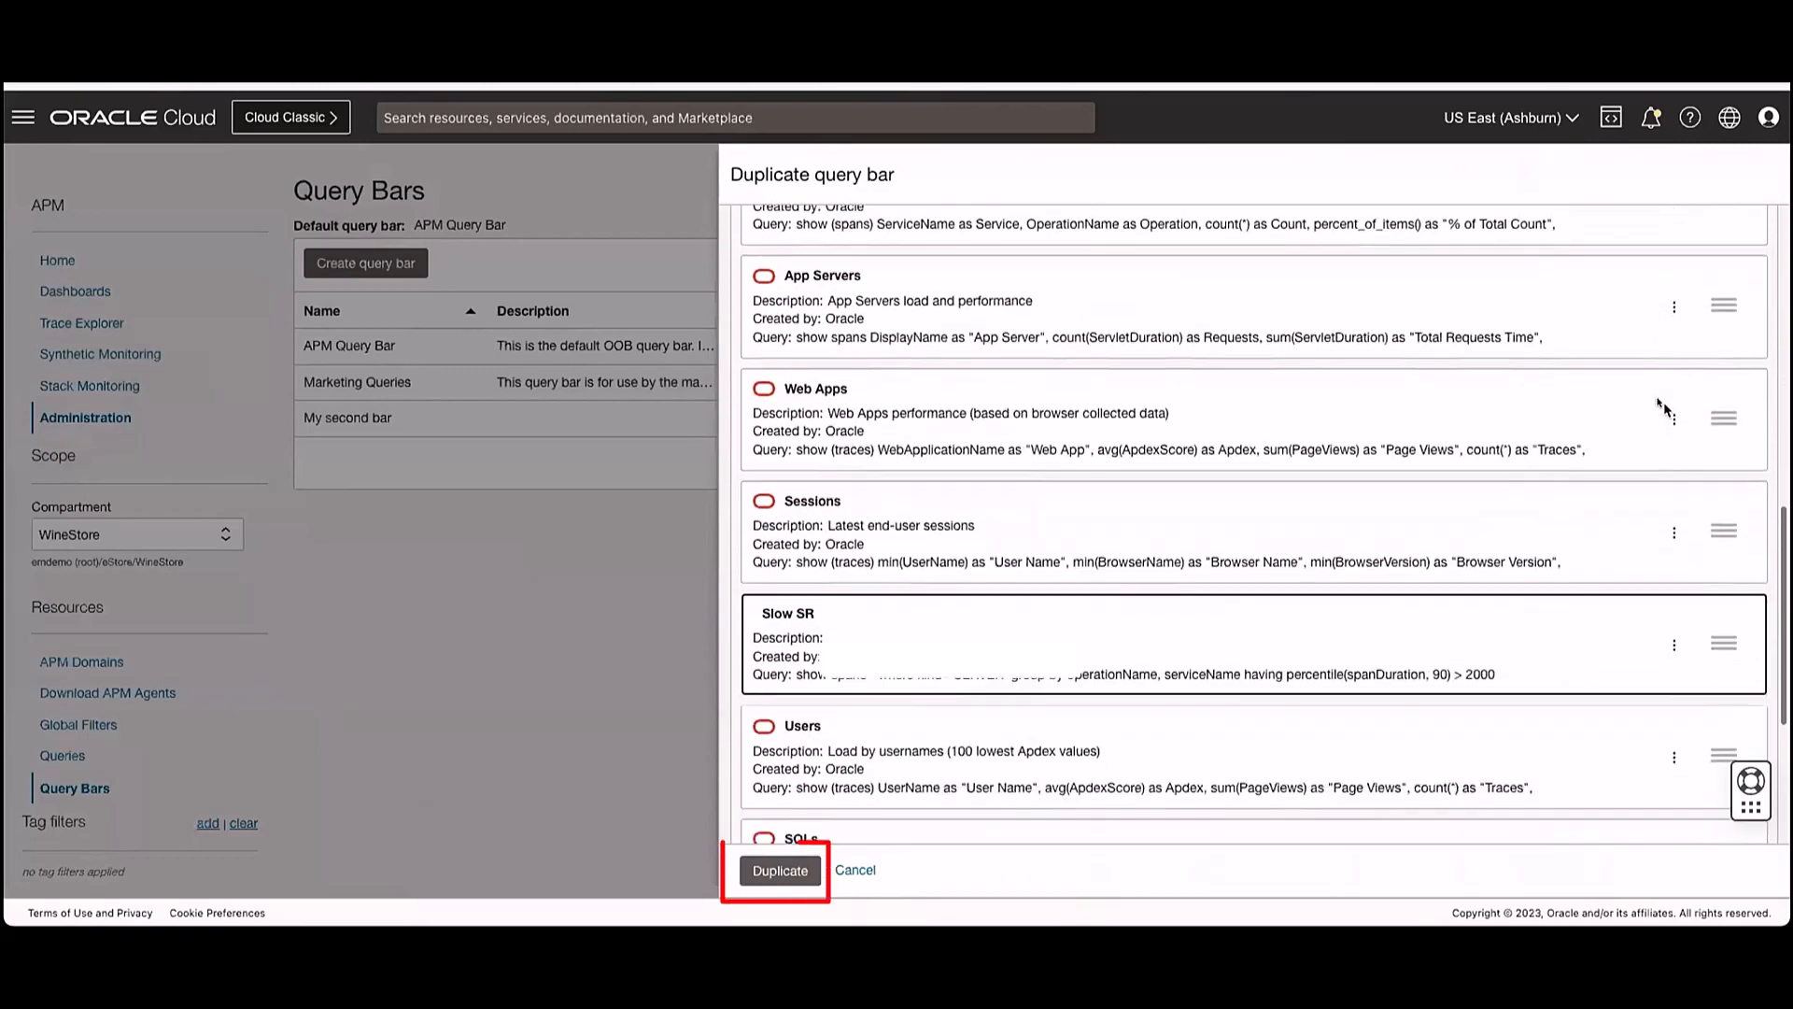
left_click(786, 871)
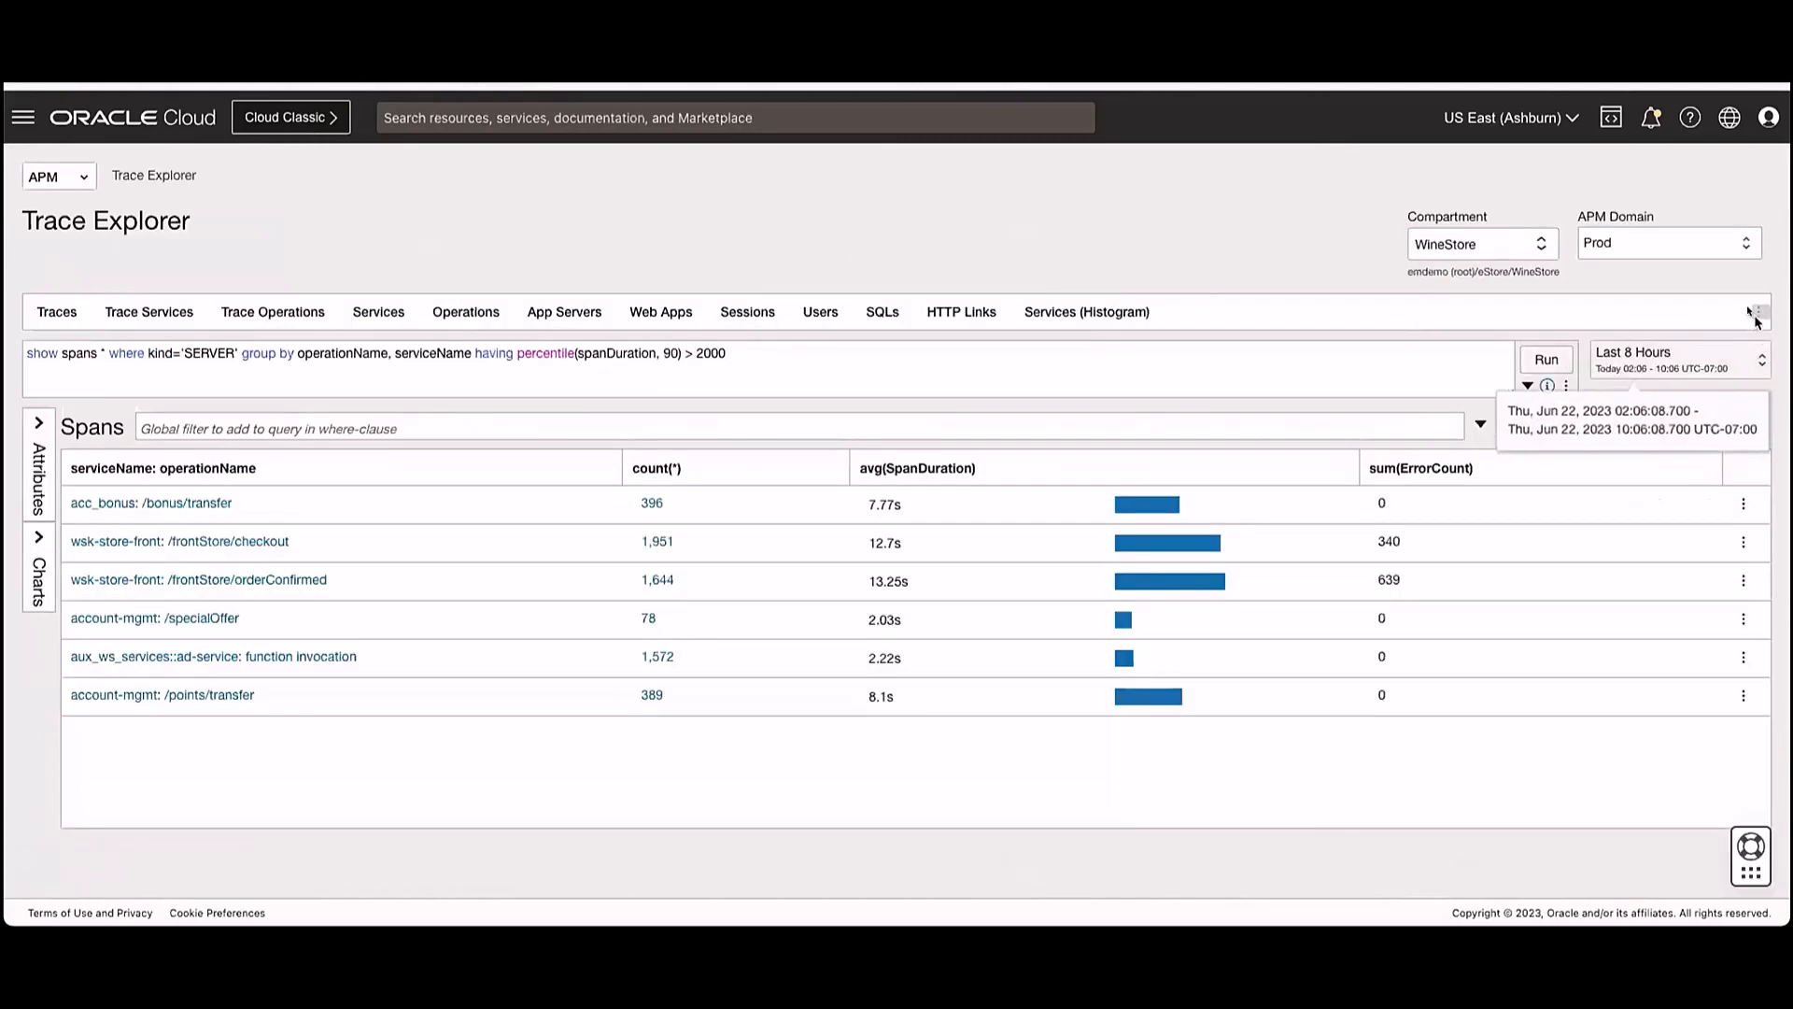
- Open the Avi2 query bar from the WineStore compartment in Trace Explorer
left_click(1759, 312)
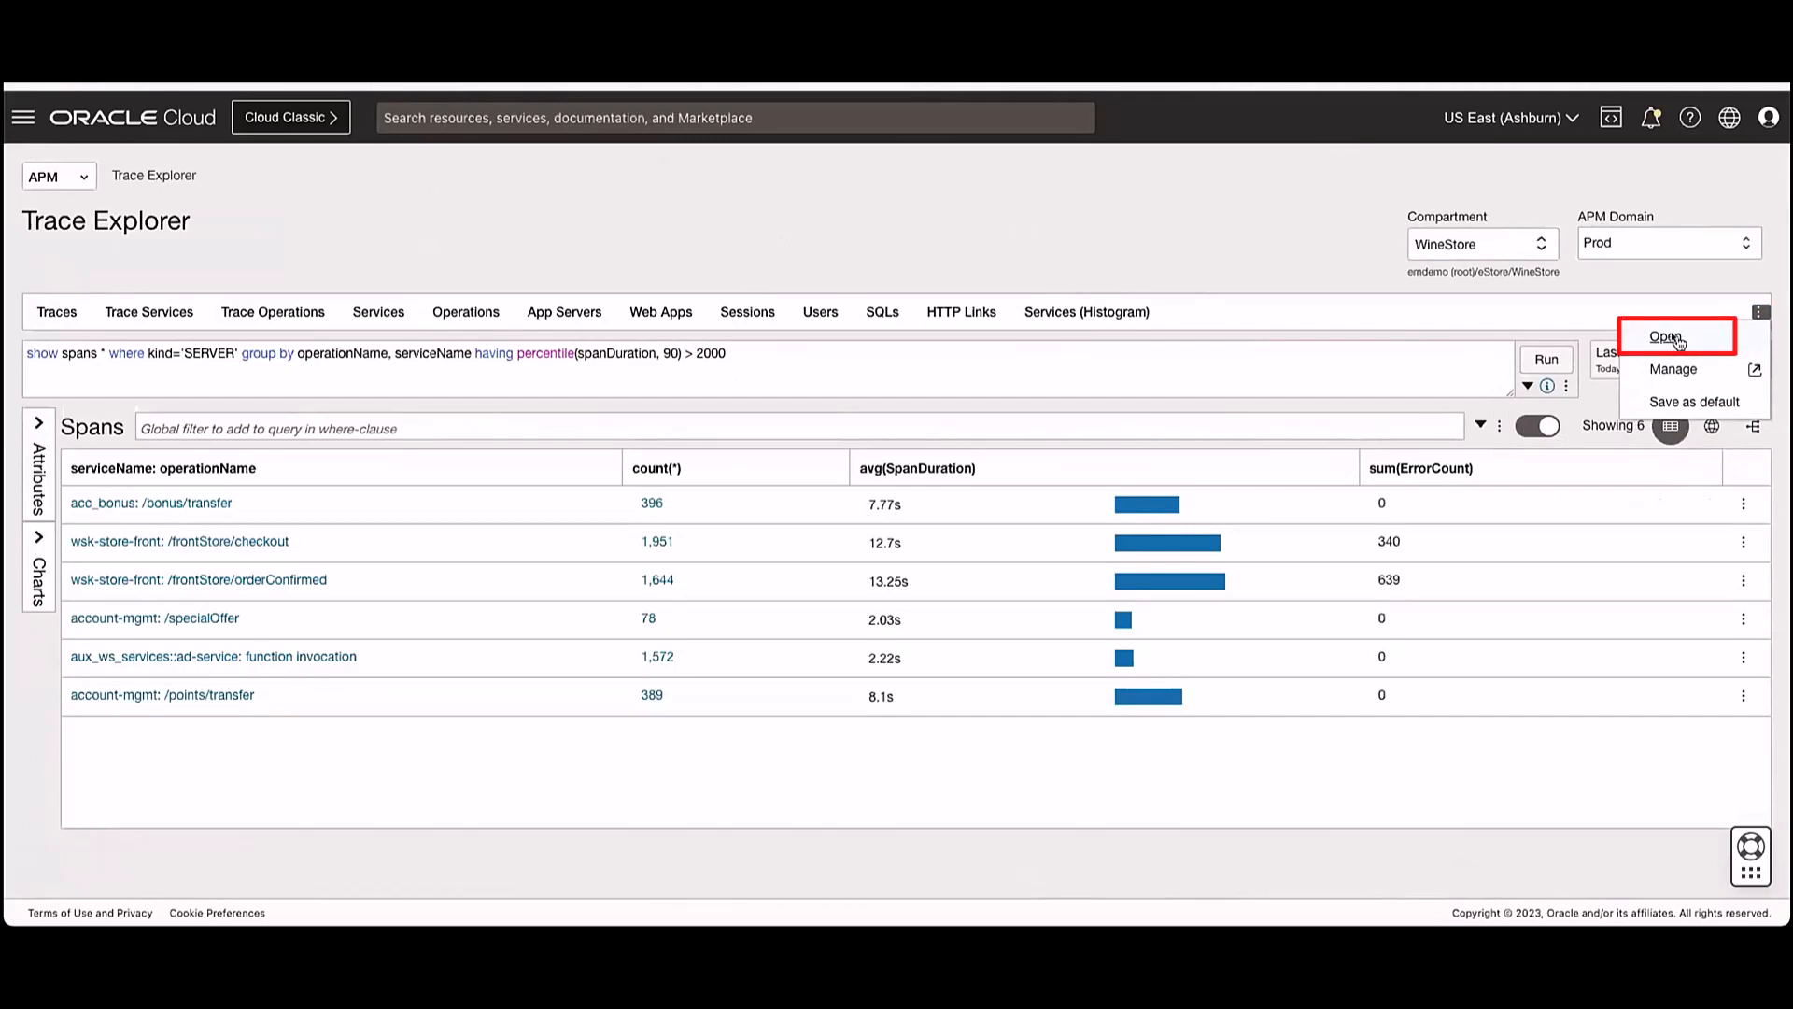
left_click(1679, 342)
left_click(1028, 286)
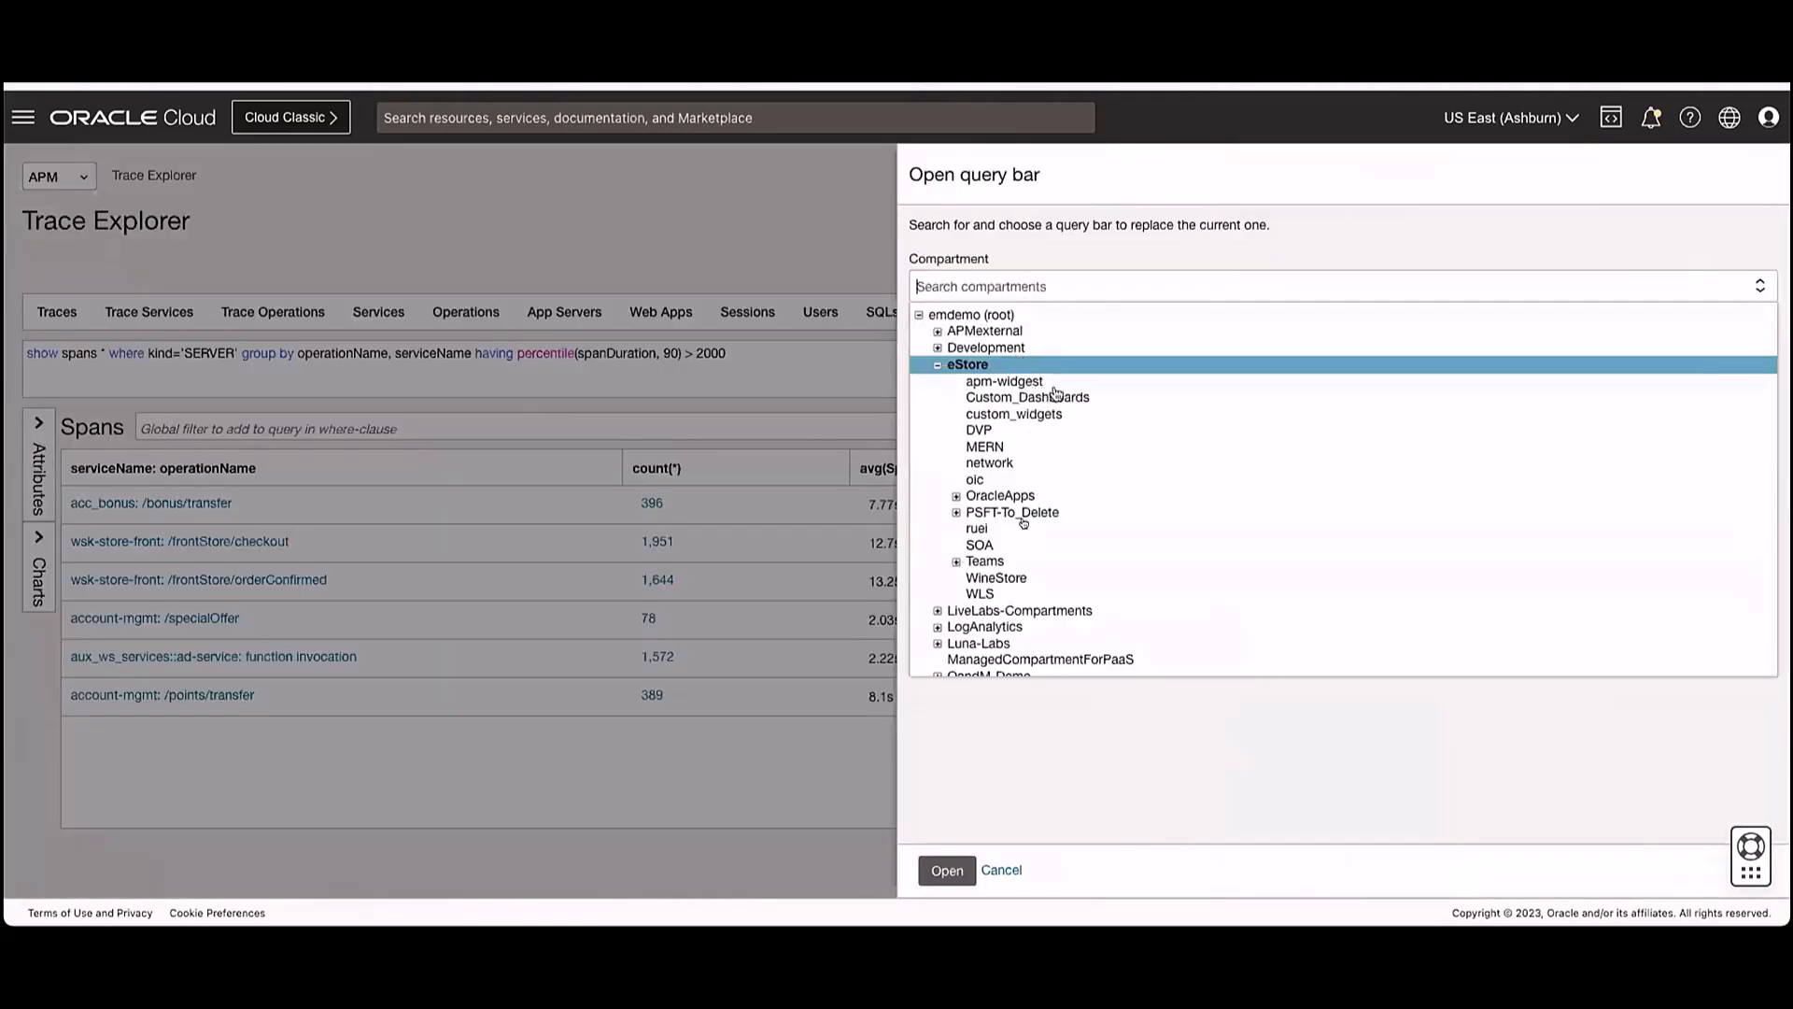
left_click(1016, 577)
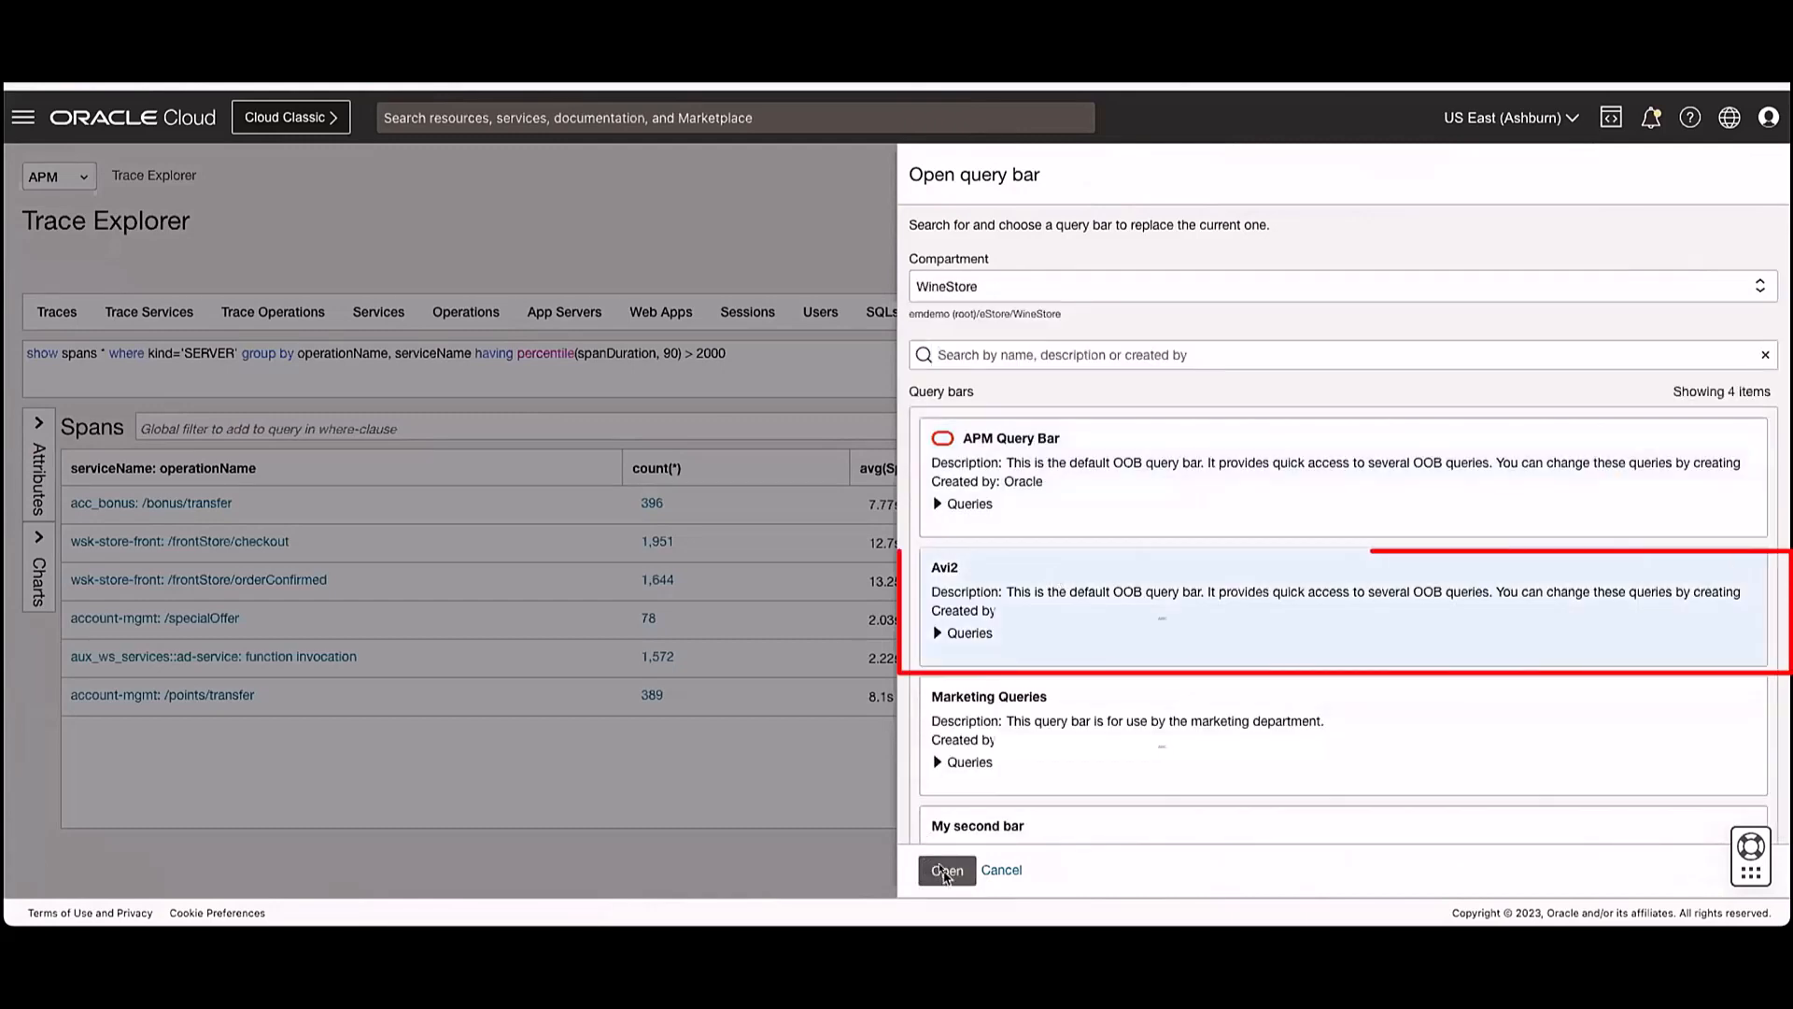
left_click(947, 871)
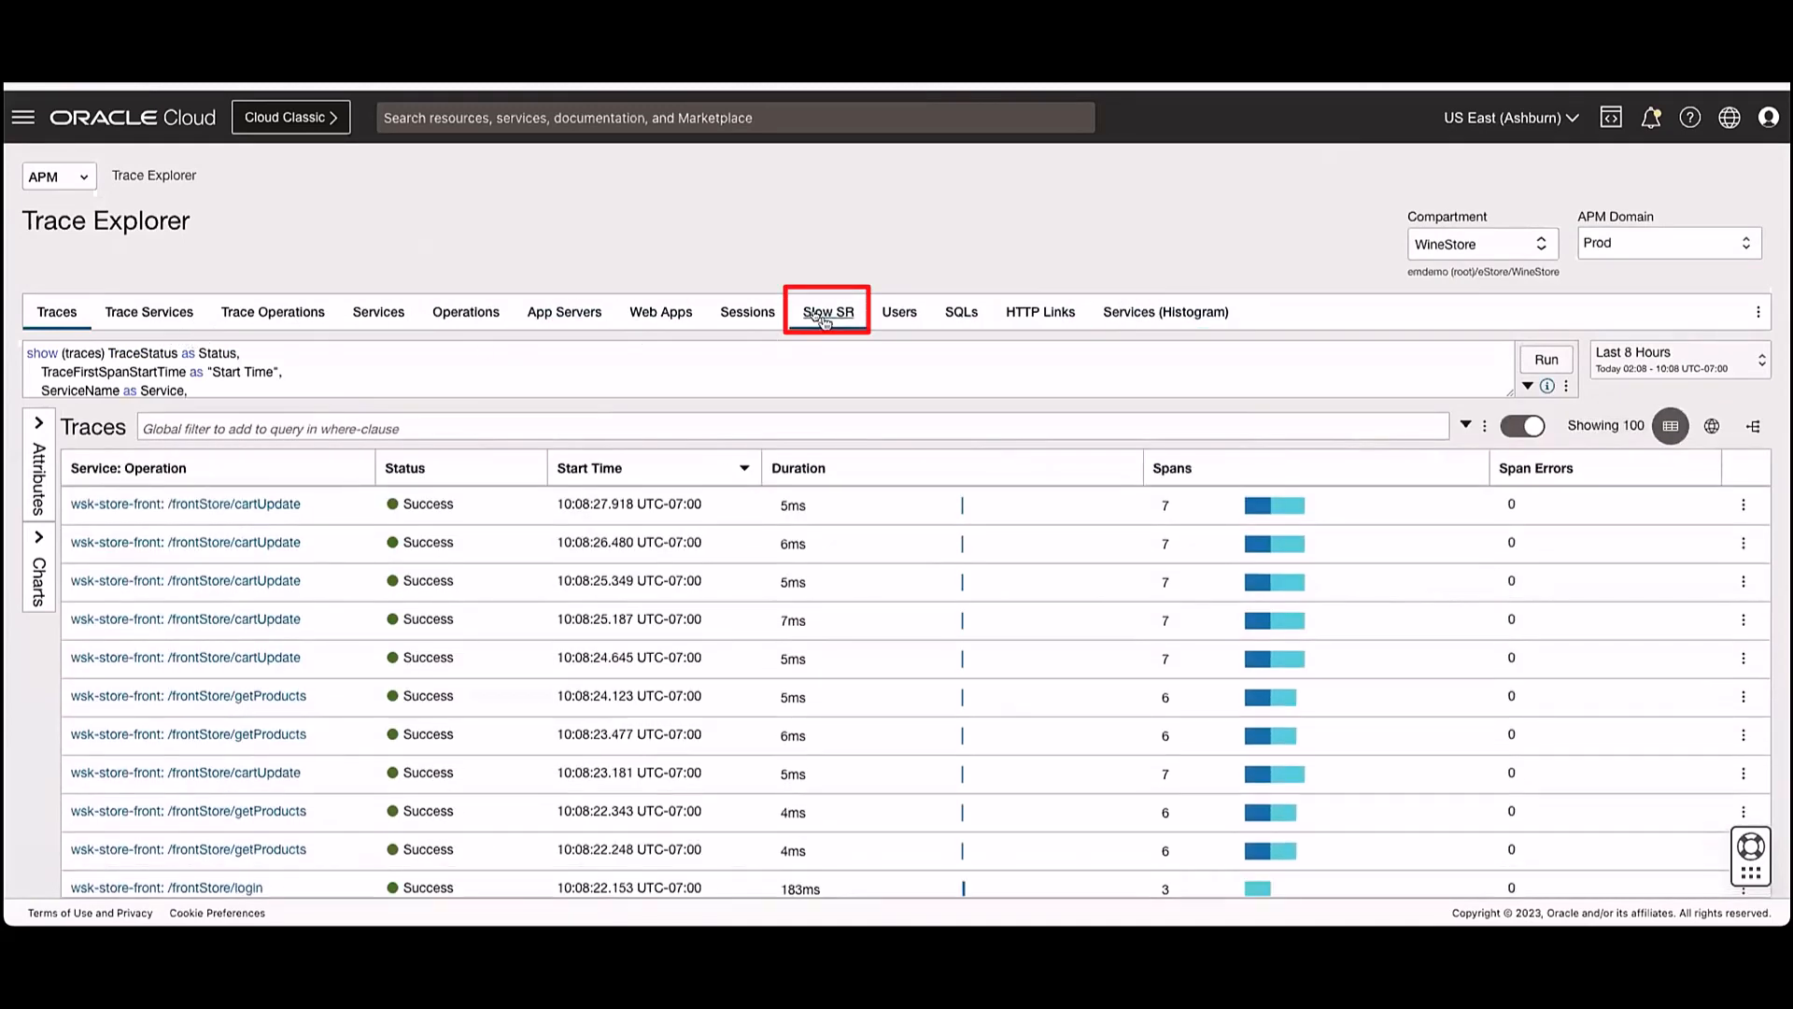
- Run the Slow SR query from the query bar and save the Avi2 bar as the default
left_click(819, 317)
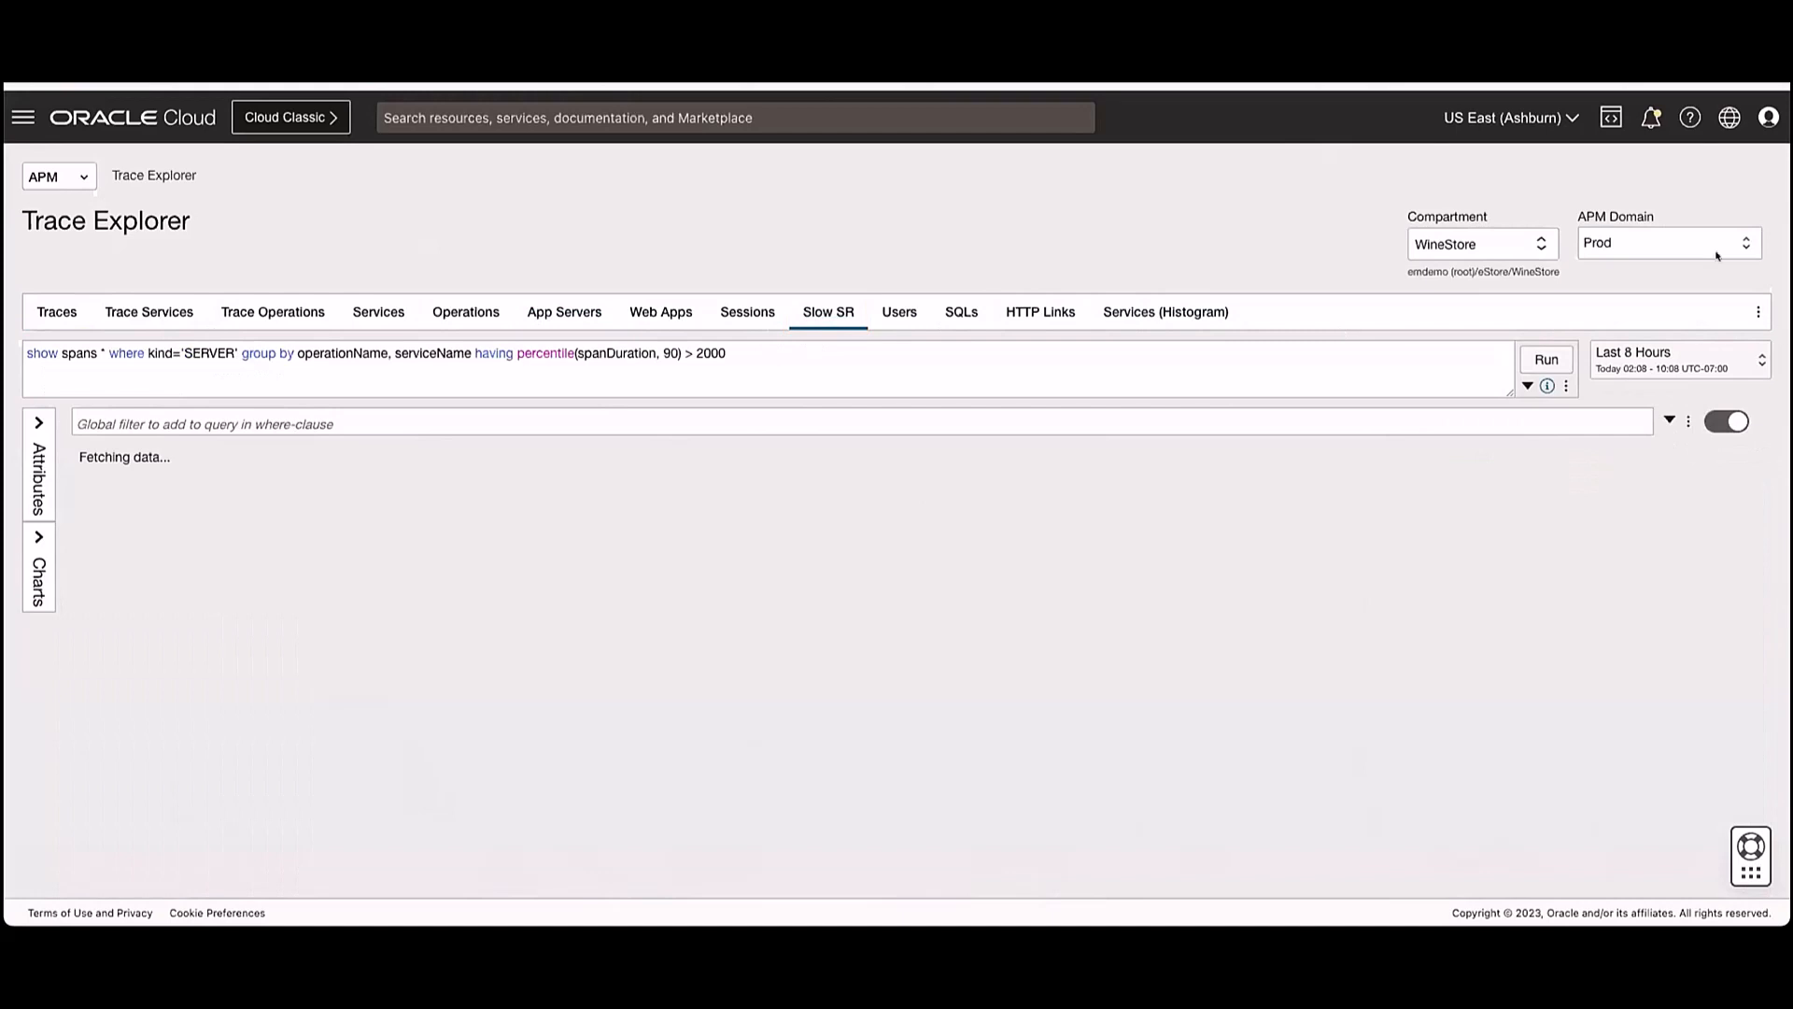
left_click(1760, 313)
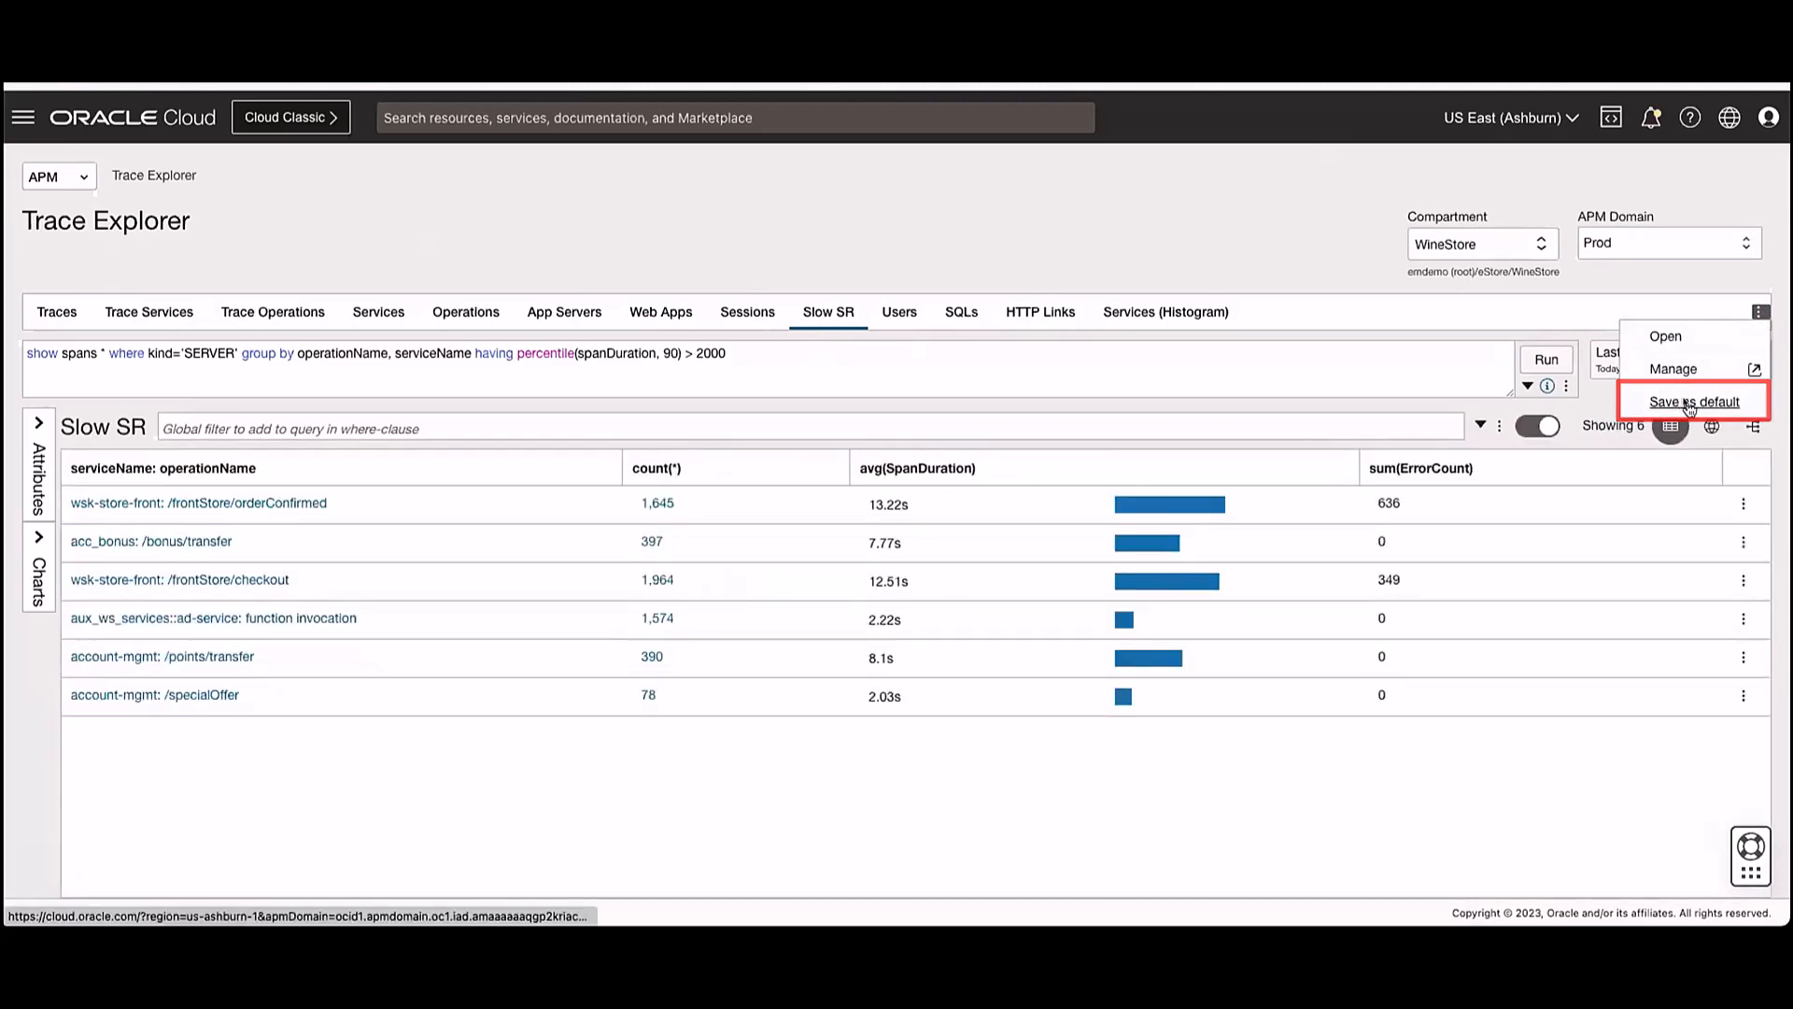
left_click(1690, 403)
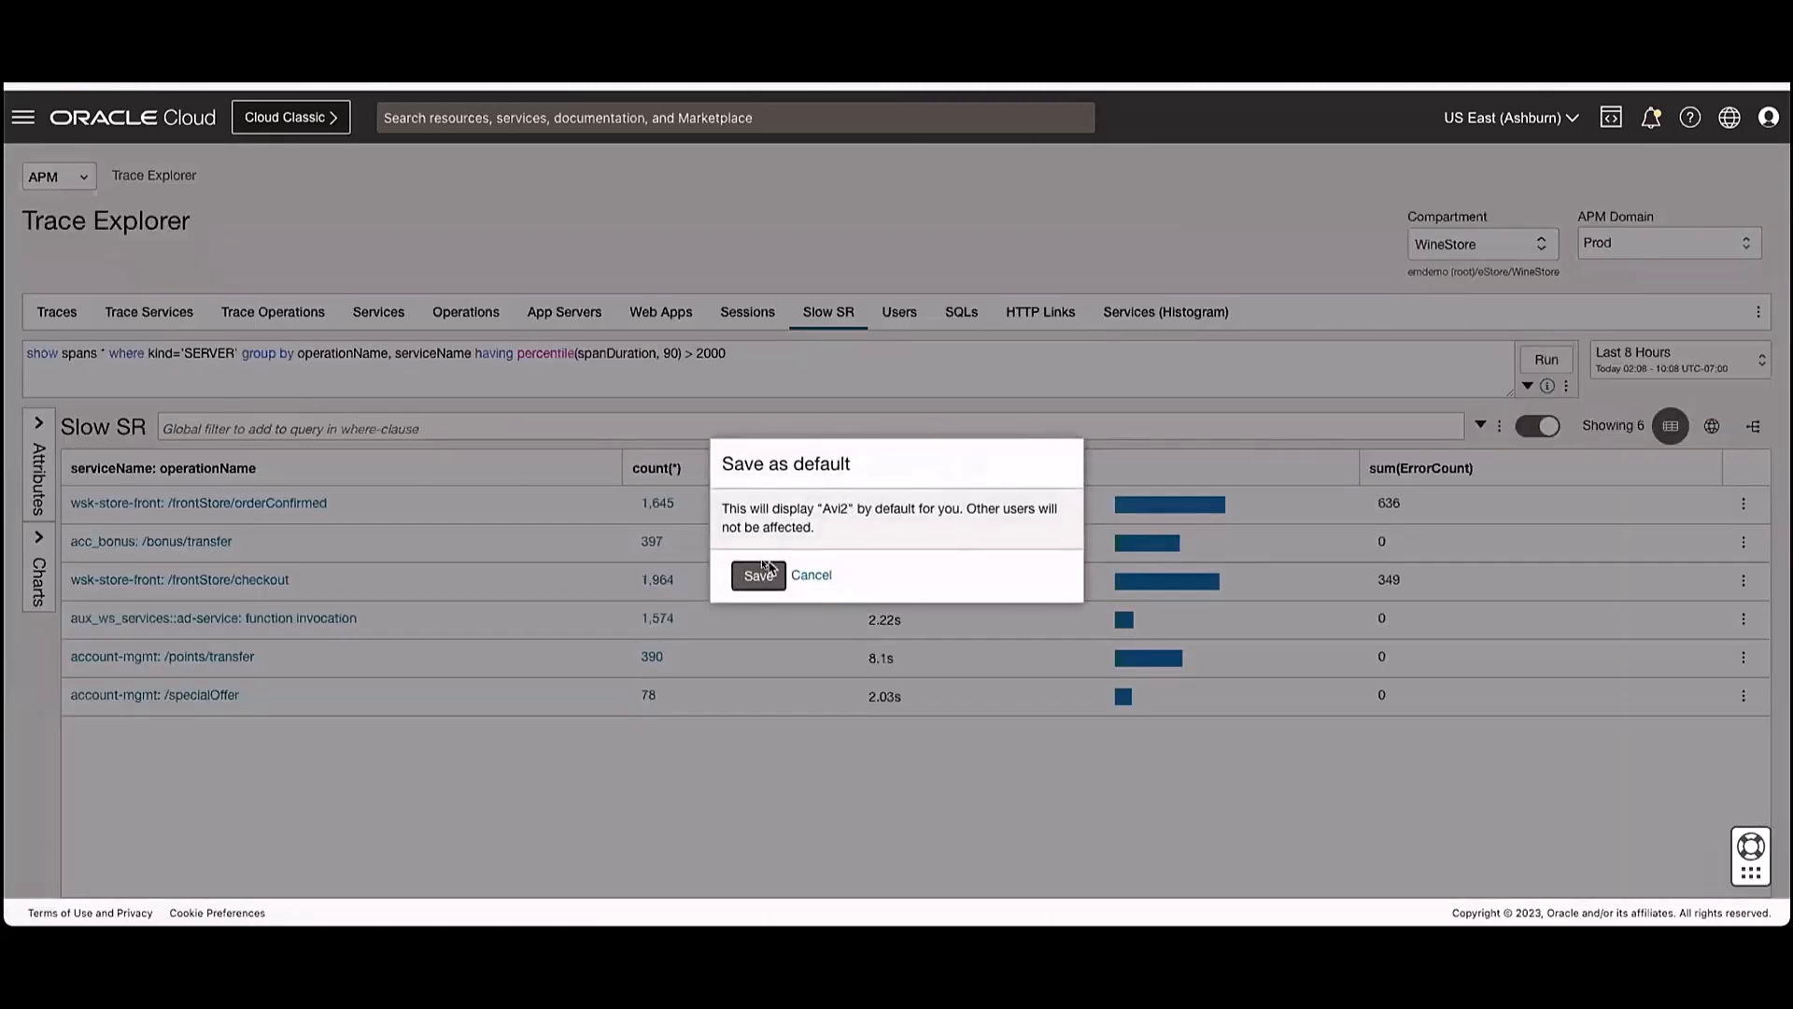
left_click(765, 565)
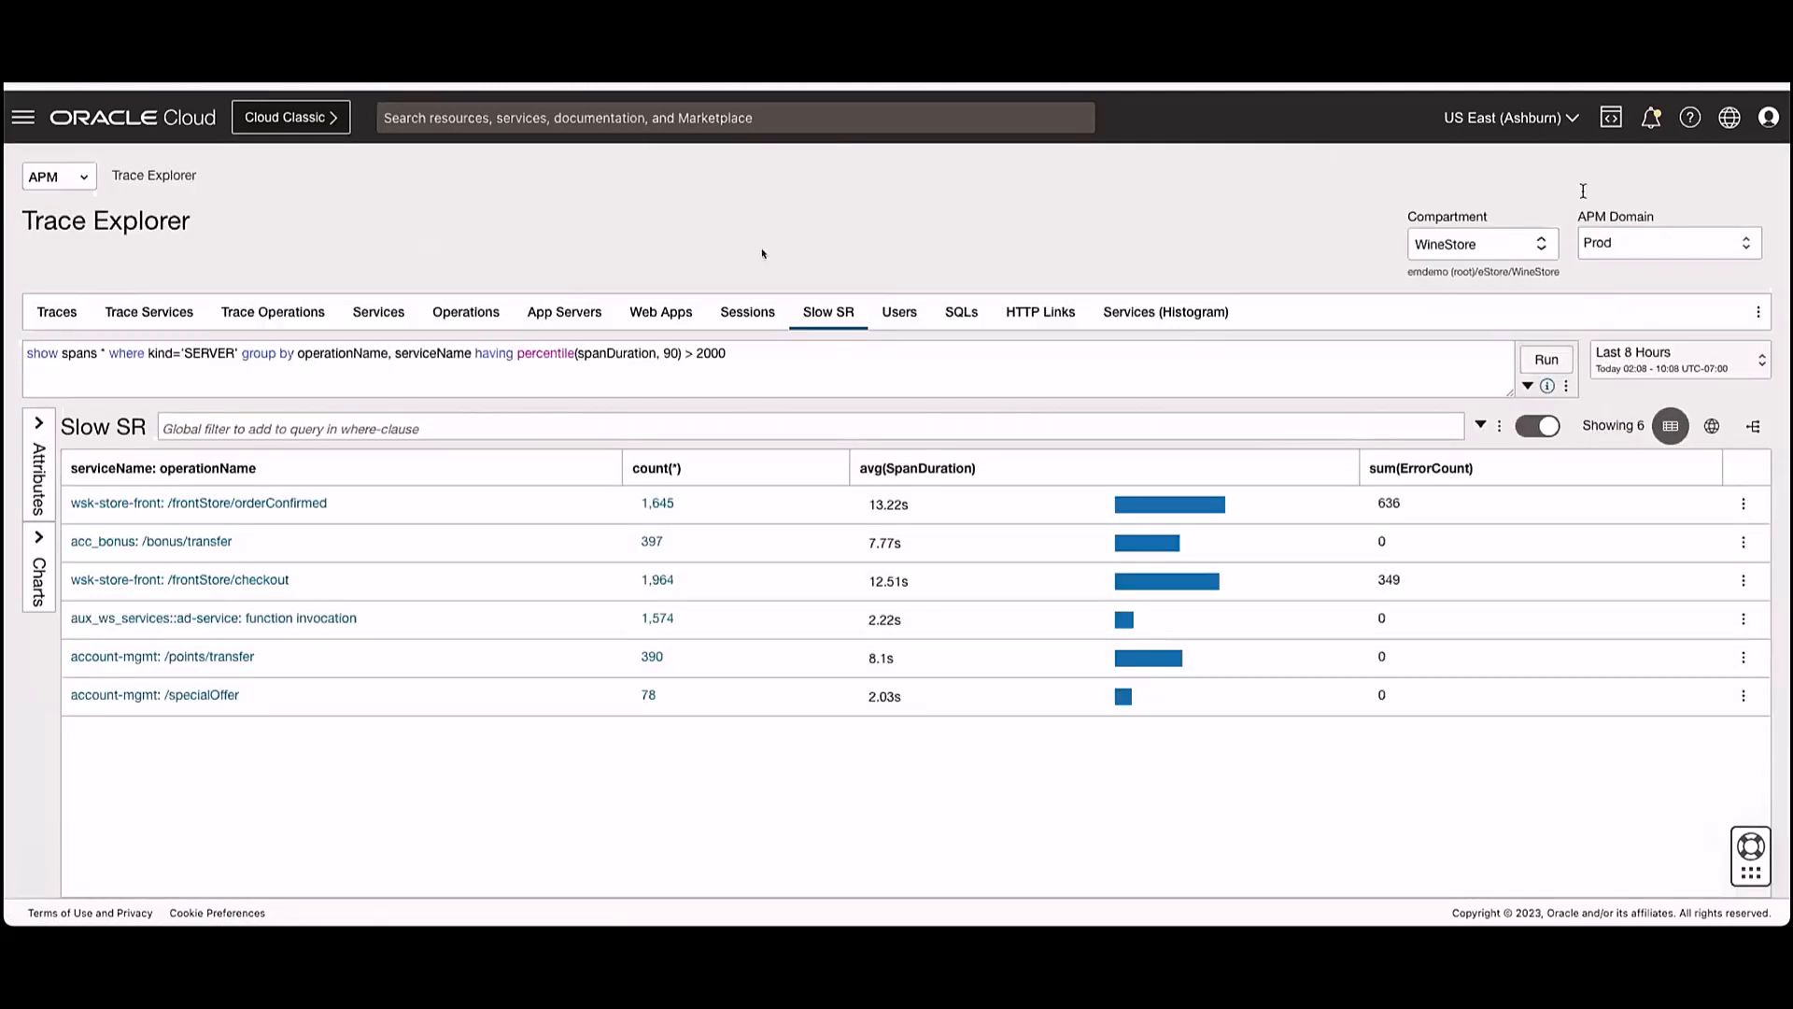